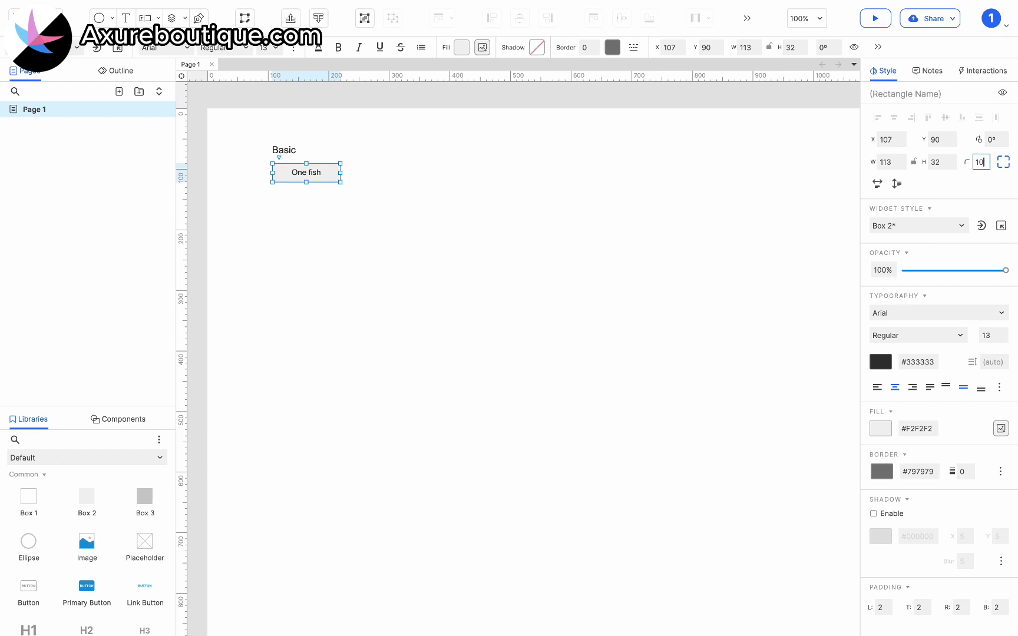
Step: Fit the One fish chip's width to its text and set its left and right padding to 16
click(877, 184)
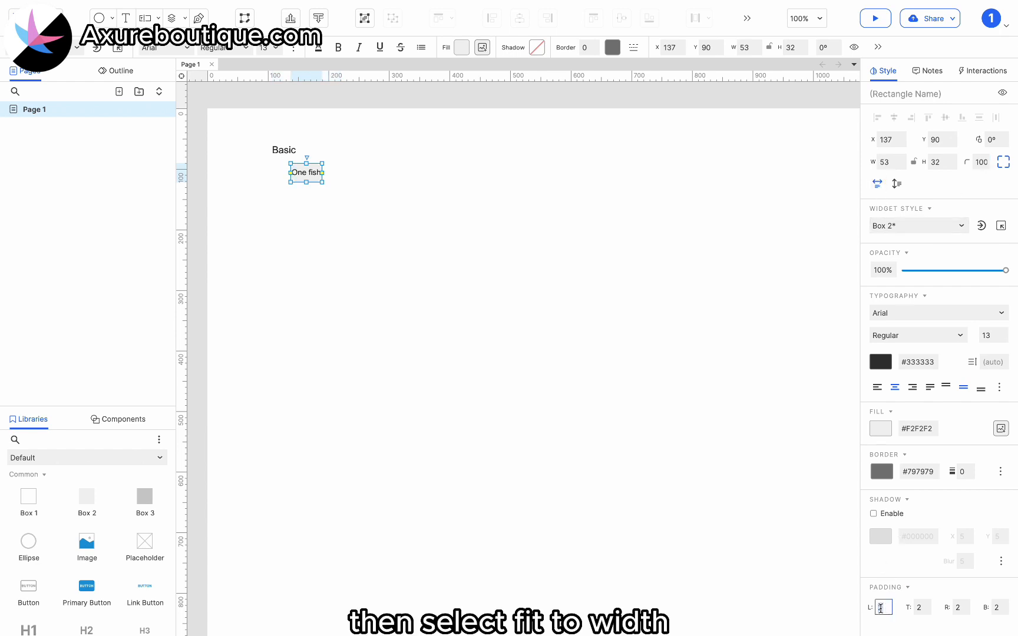
text(16)
key(Return)
click(957, 606)
text(1)
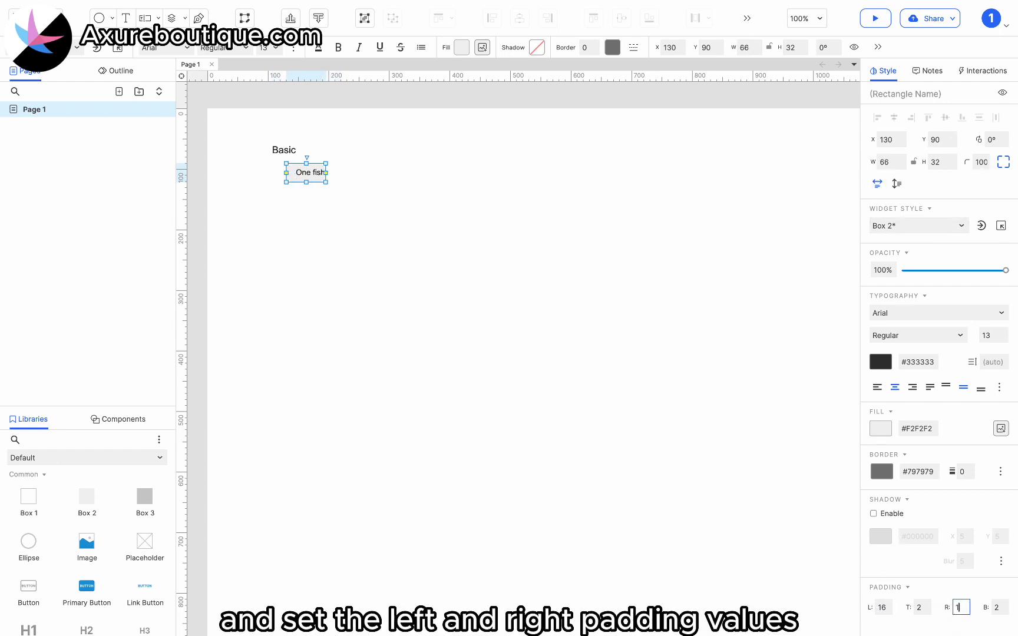
text(6)
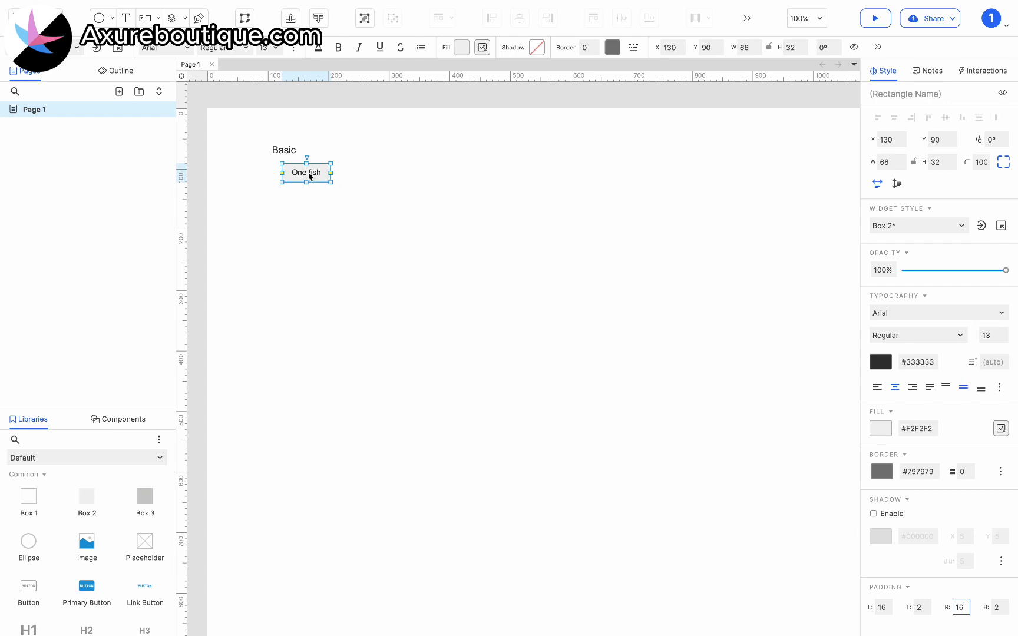
Step: Fill the chip with grey #E0E0E0 and align it below the Basic heading at X 107, Y 100
drag(309, 175, 299, 176)
click(461, 48)
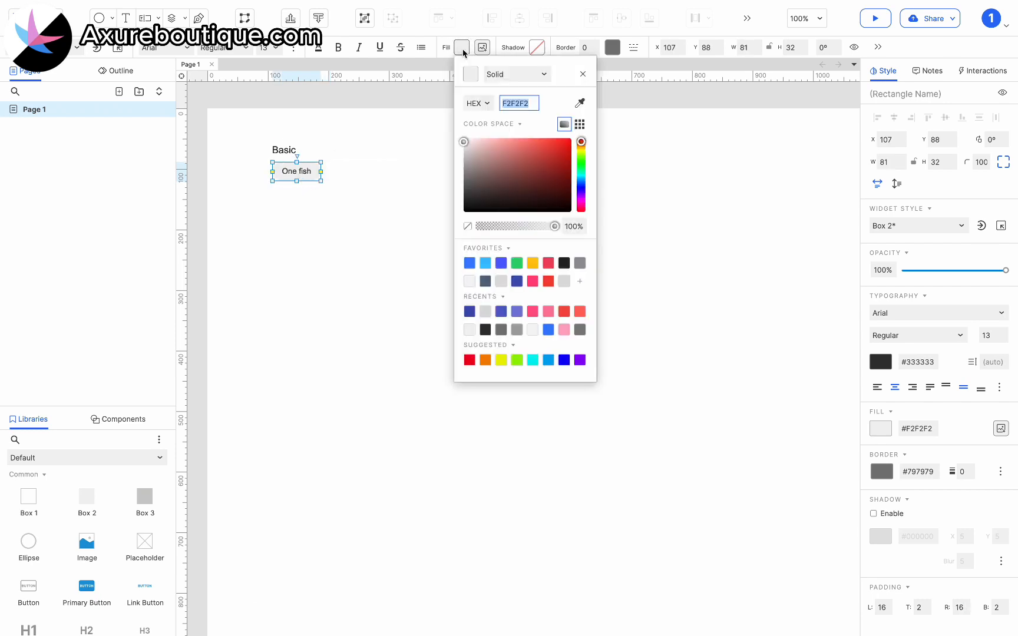
click(500, 281)
drag(296, 171, 298, 178)
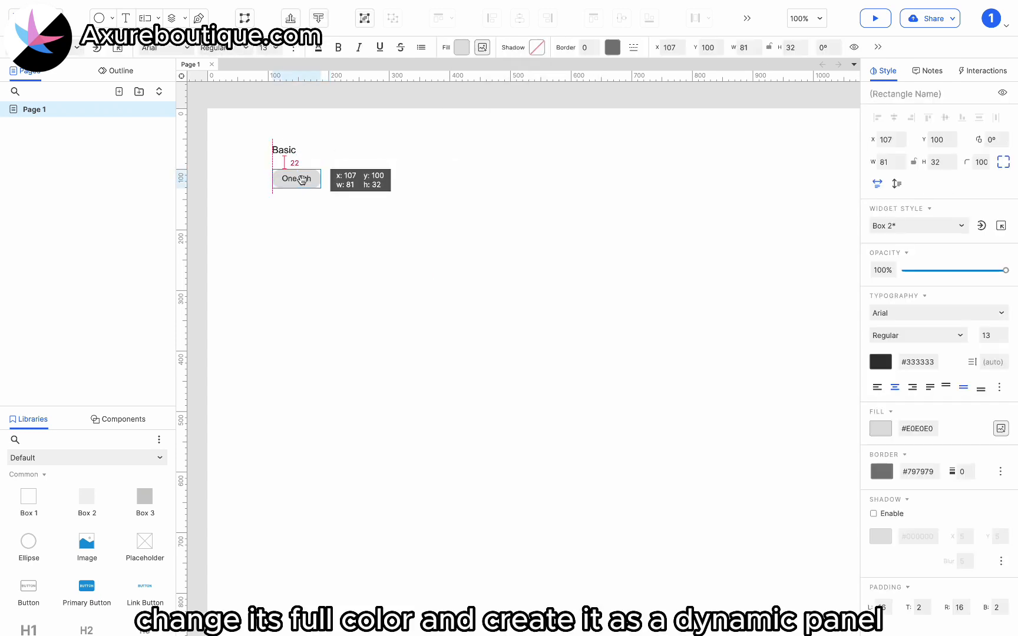
Step: Convert the chip into a dynamic panel and duplicate its State 1
right_click(301, 177)
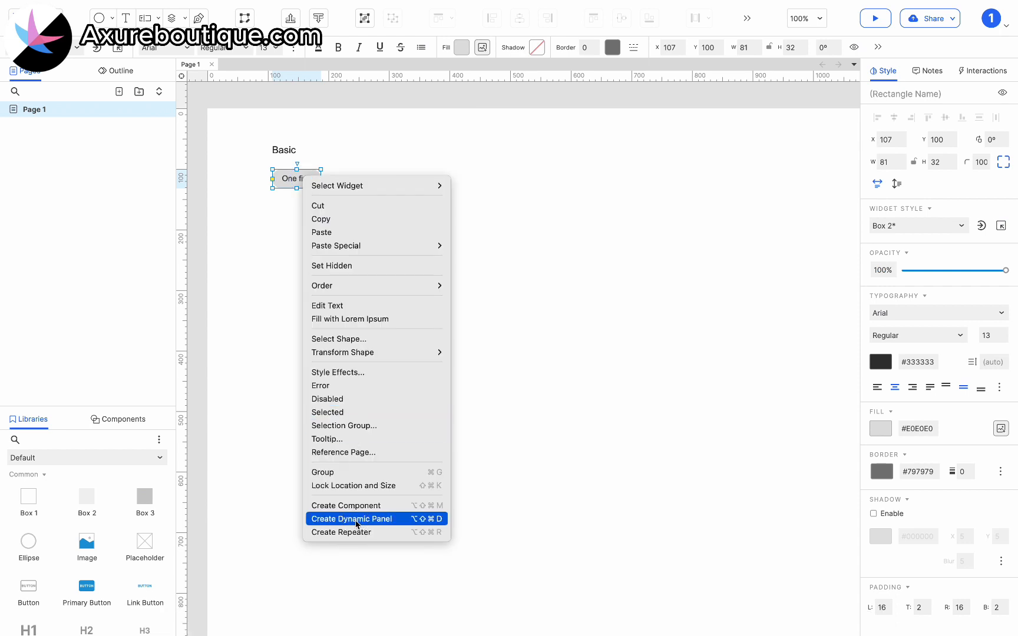
click(357, 519)
double_click(298, 186)
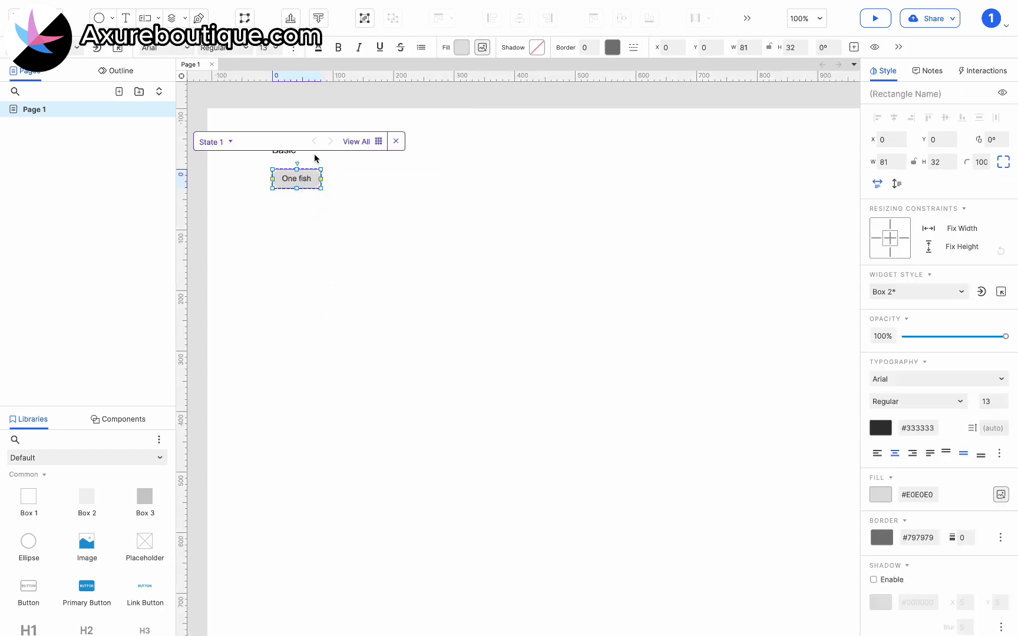
click(231, 142)
click(263, 84)
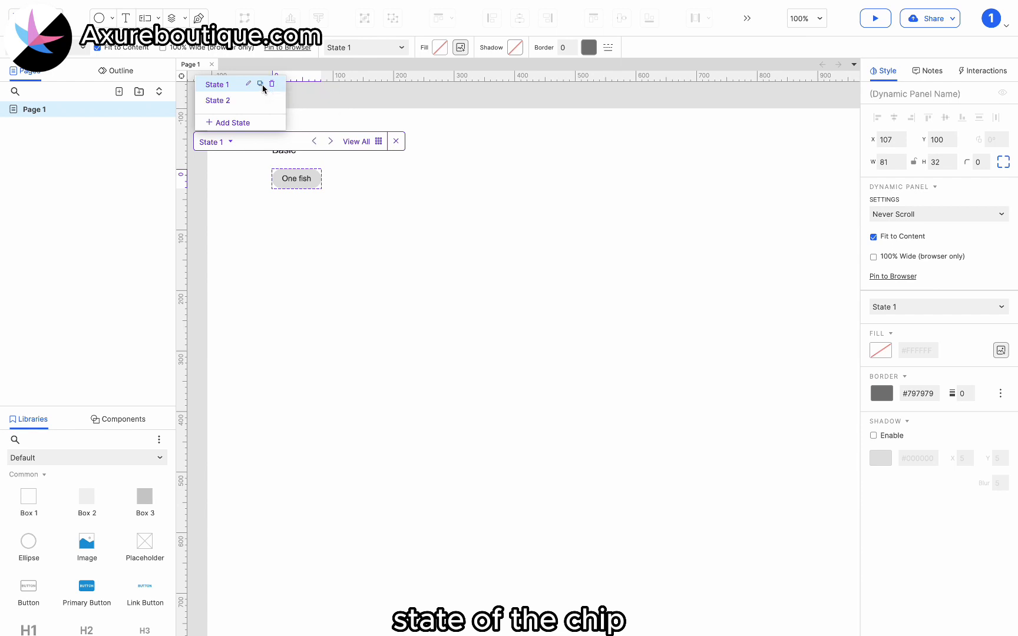
Step: In State 2, fill the chip with #4050B5 and set its text color to white #FFFFFF
click(218, 101)
click(295, 179)
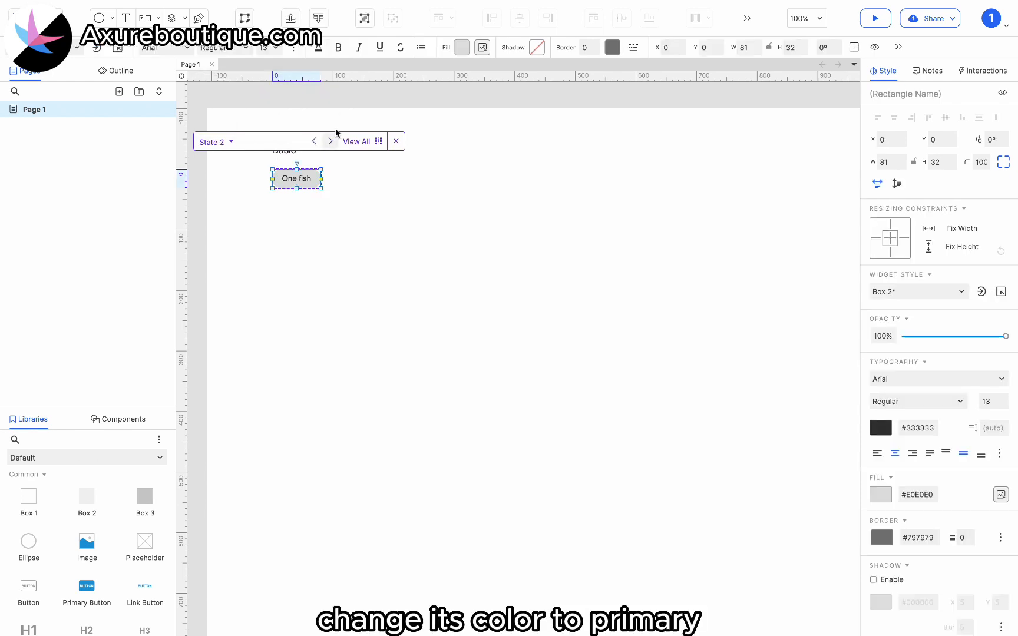
click(461, 49)
click(517, 281)
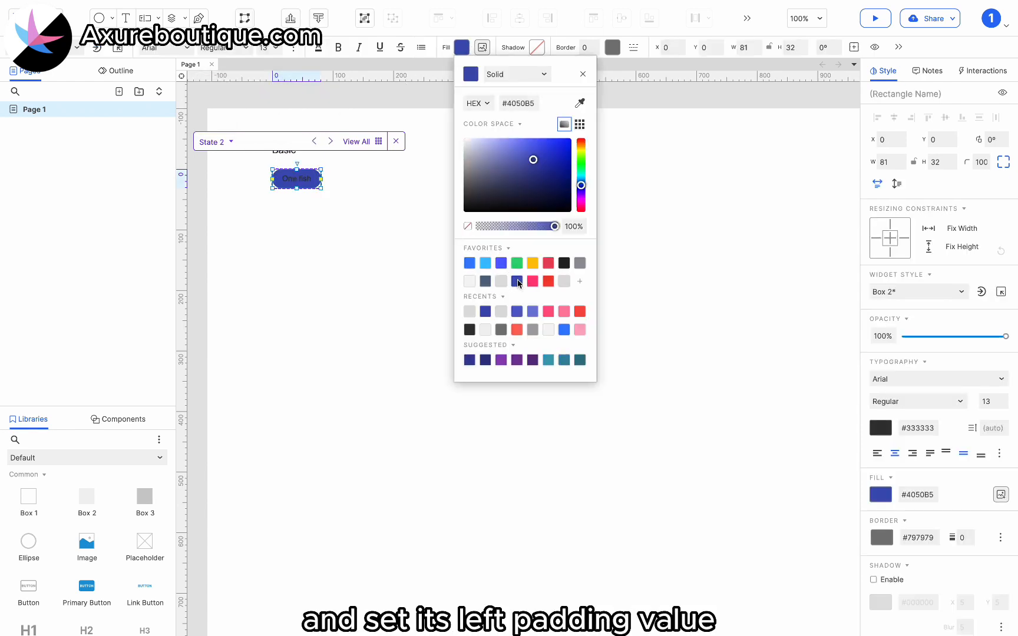
click(318, 50)
click(318, 50)
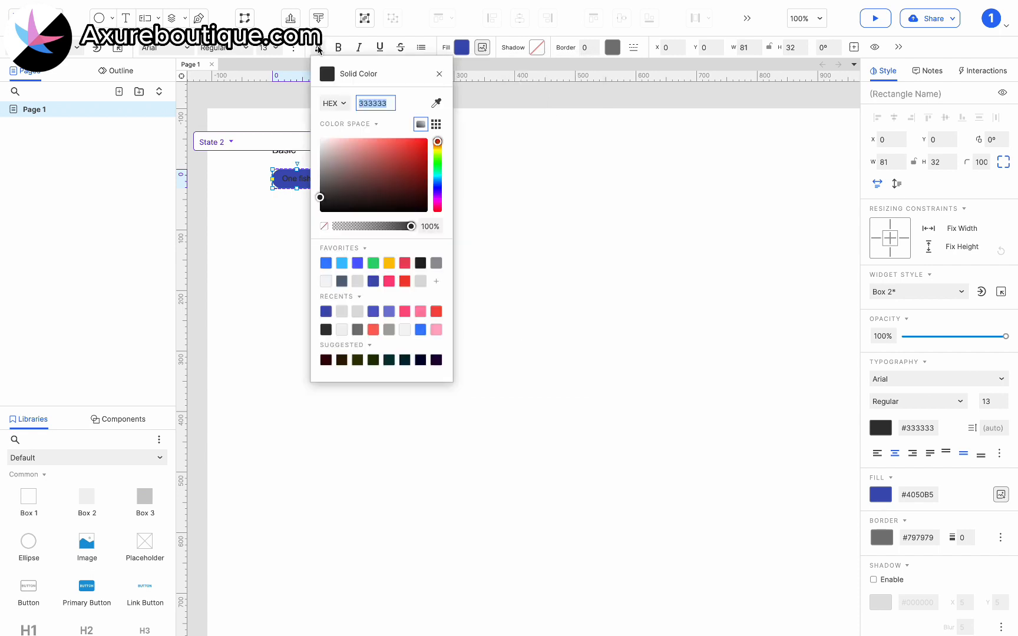
drag(422, 157, 291, 109)
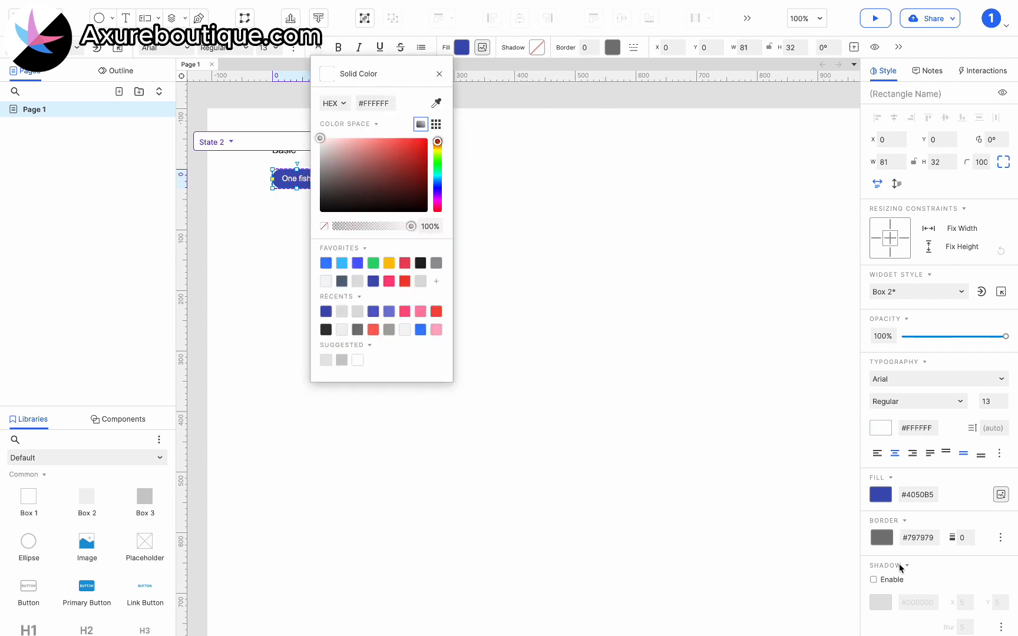
Step: Set the left padding of the State 2 chip to 36
click(915, 478)
scroll(914, 474, down, 1)
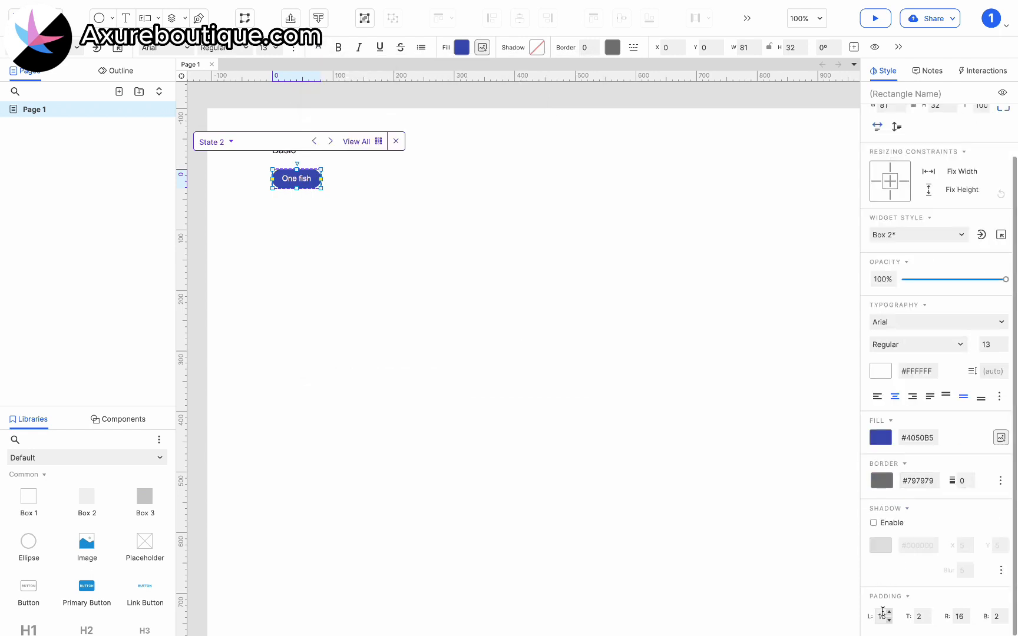
text(36)
click(324, 186)
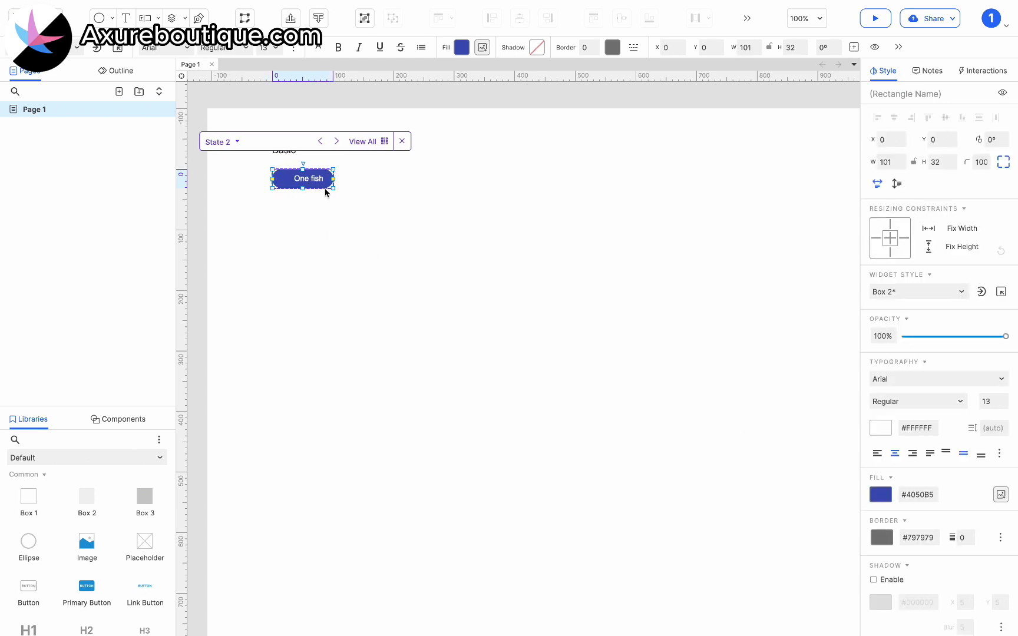
Step: Draw an open tick about 17 wide and 12 high with the Pen tool before the State 2 chip's label
scroll(322, 184, up, 5)
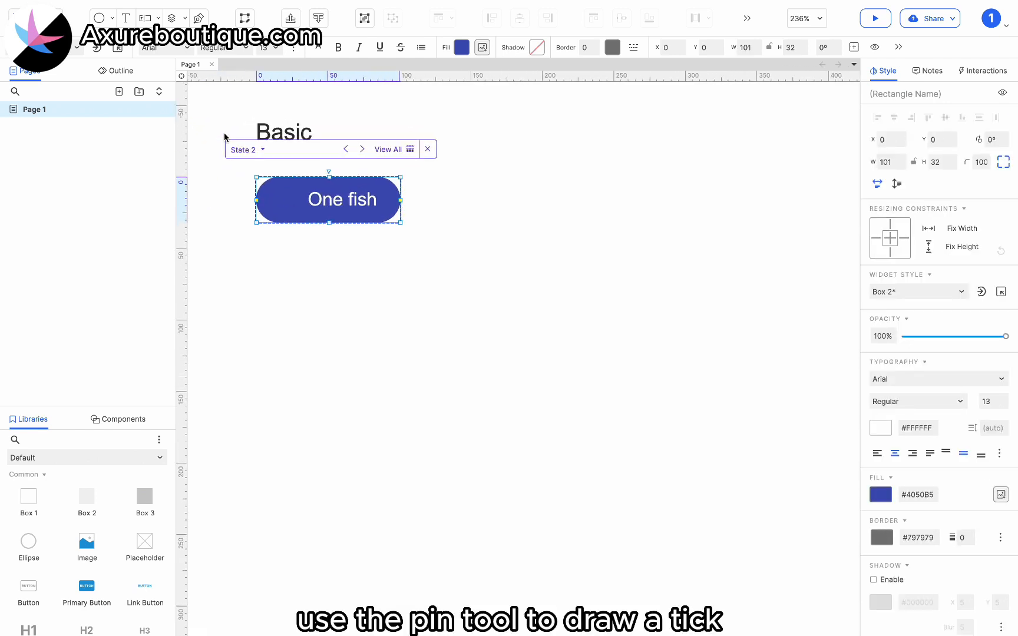
click(198, 19)
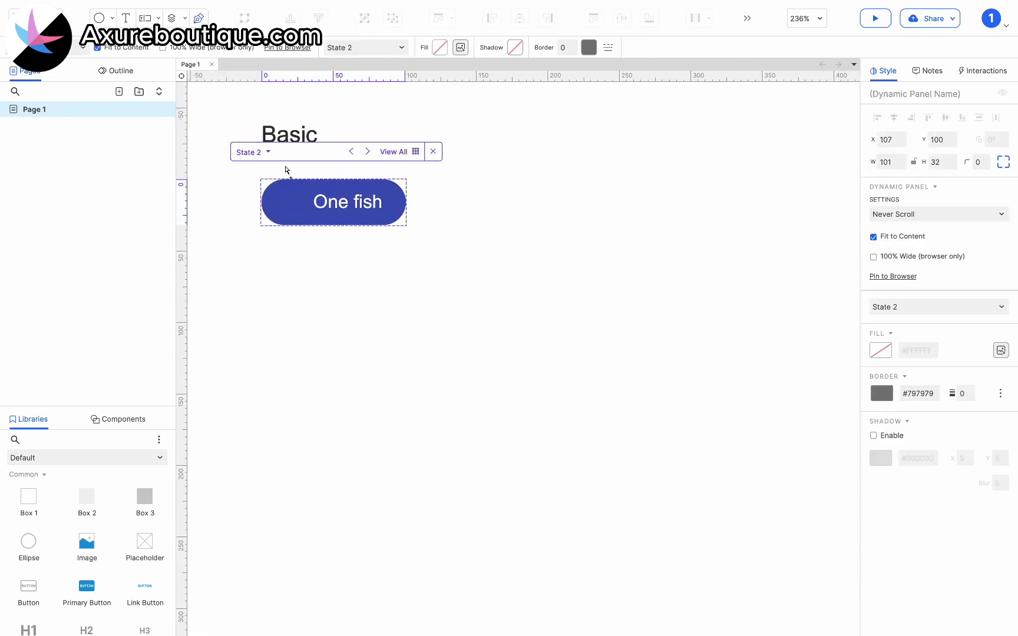
click(277, 203)
click(285, 211)
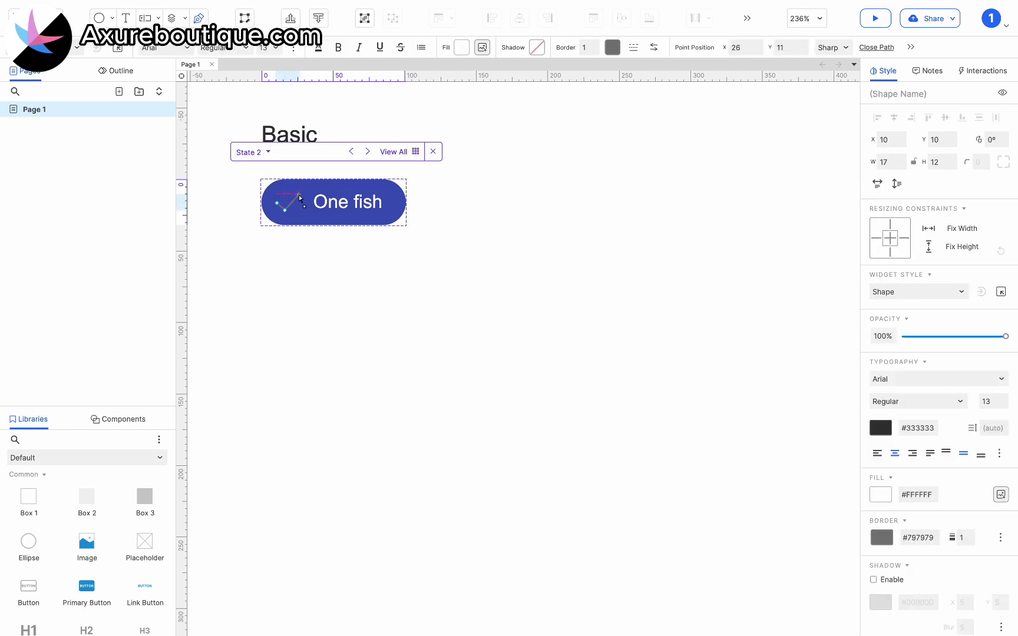
double_click(300, 196)
Step: Remove the tick's fill, make its border white #FFFFFF, nudge it to X 9, and finish editing the panel
click(463, 47)
click(467, 227)
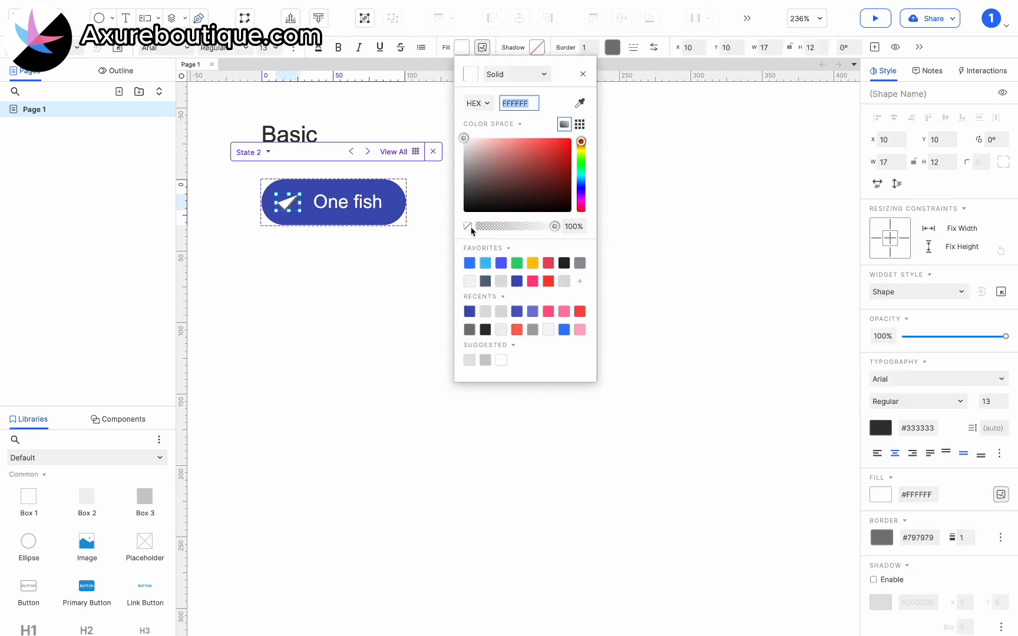
click(614, 47)
drag(645, 147, 609, 135)
click(293, 198)
key(Left)
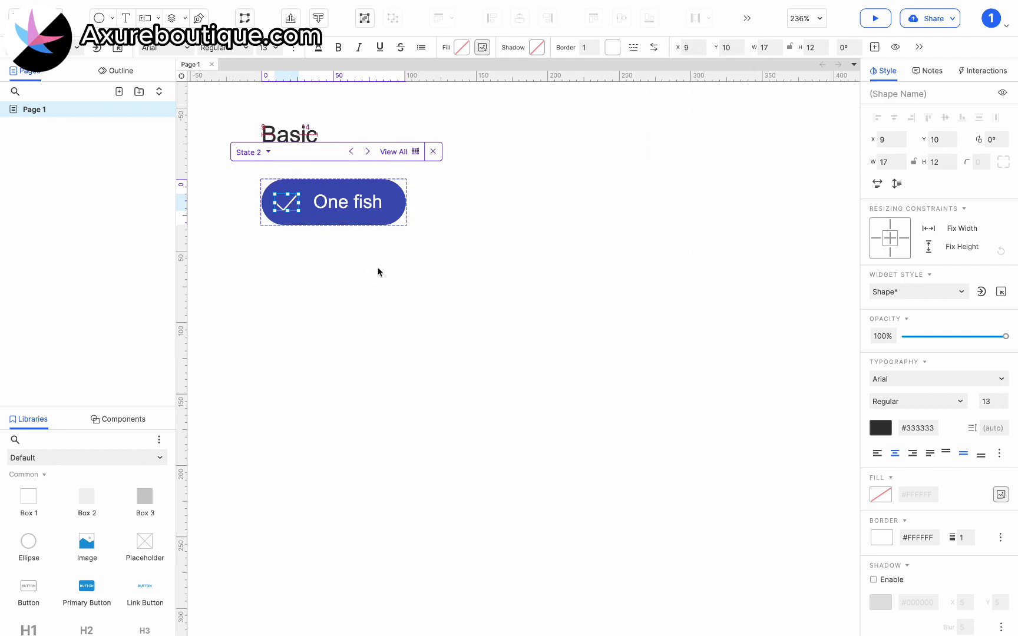
key(Escape)
ctrl+scroll(378, 271, down, 2)
key(Escape)
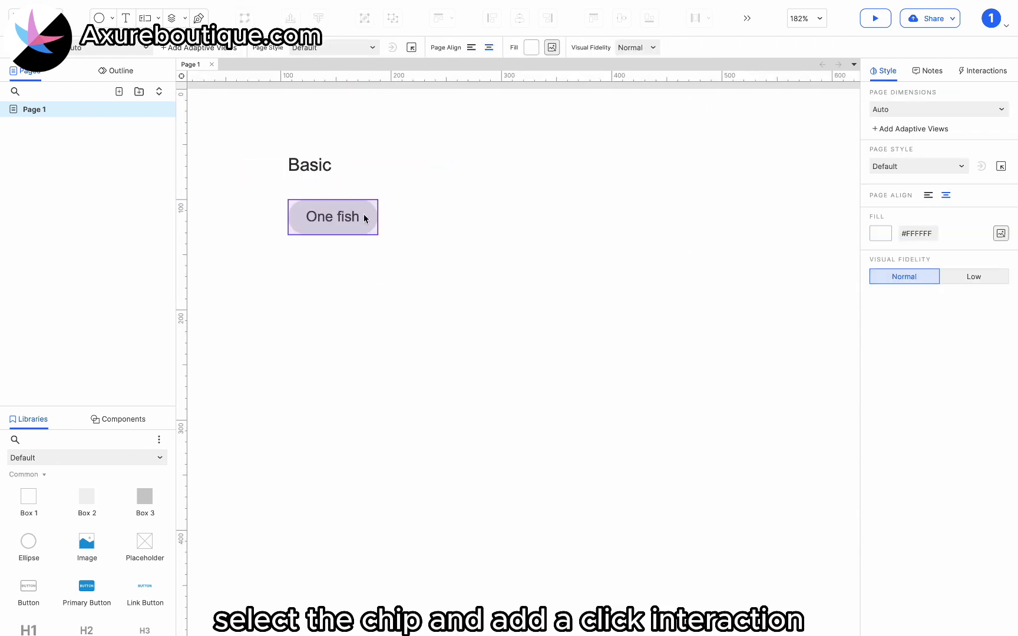
Step: Add a Click or Tap interaction to the chip panel that sets its state to Next, wrapping from last to first
click(982, 71)
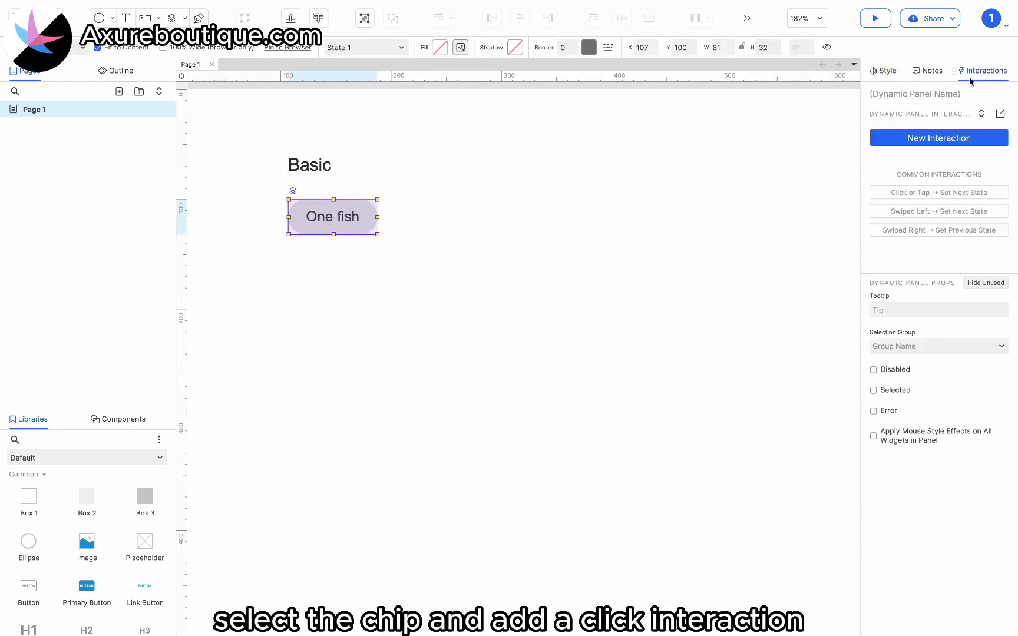
click(940, 136)
click(916, 170)
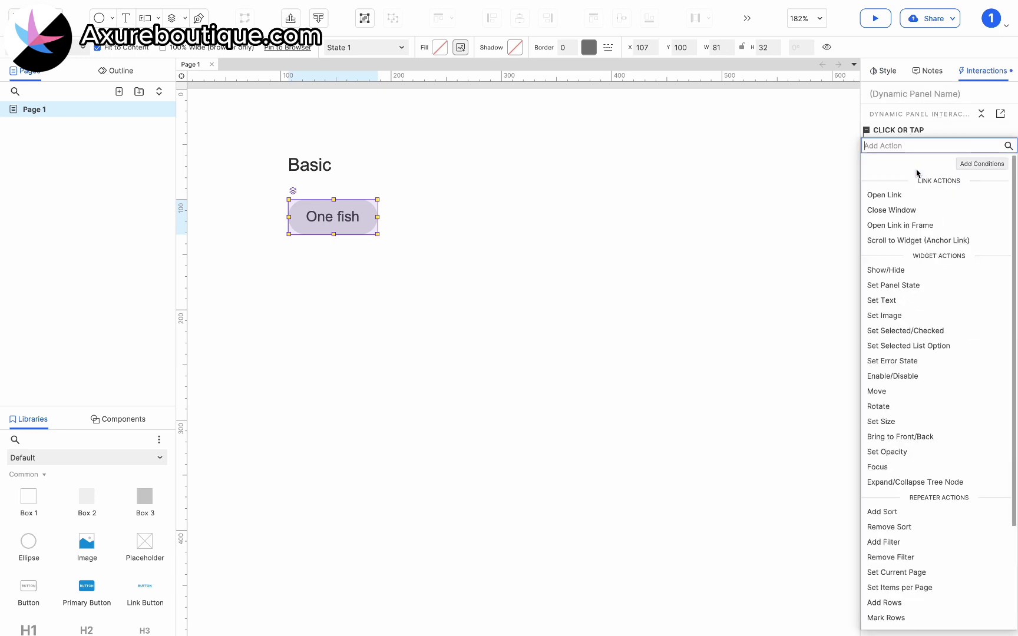
click(904, 284)
click(914, 207)
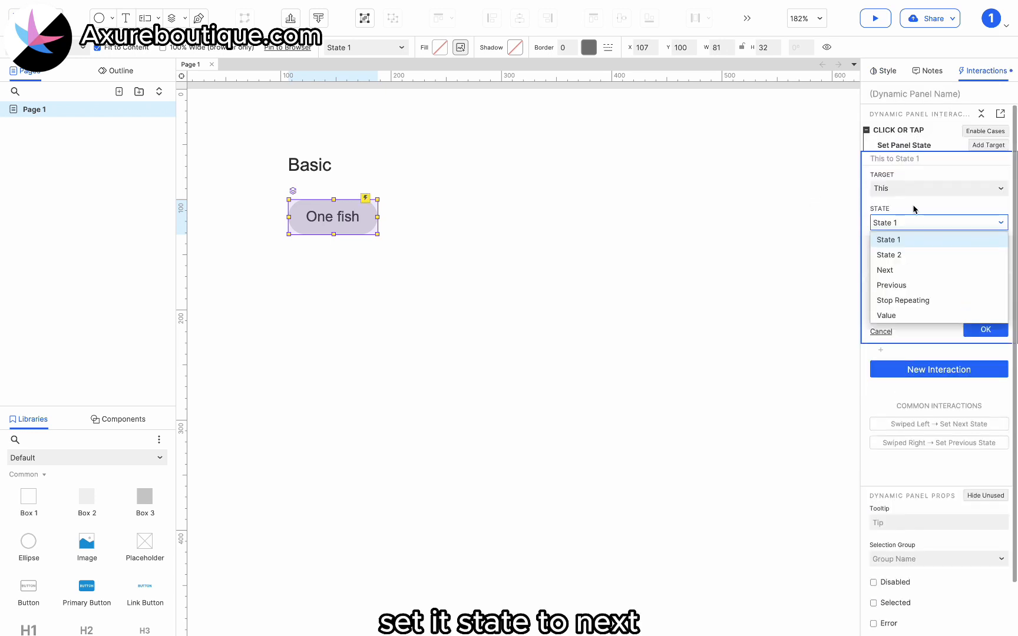
click(898, 270)
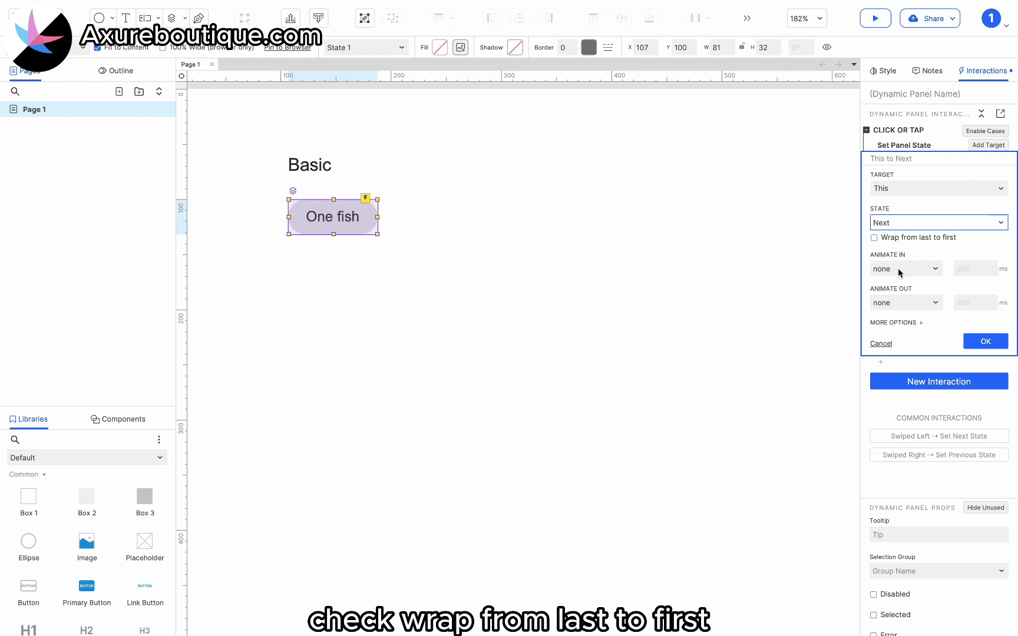
click(890, 238)
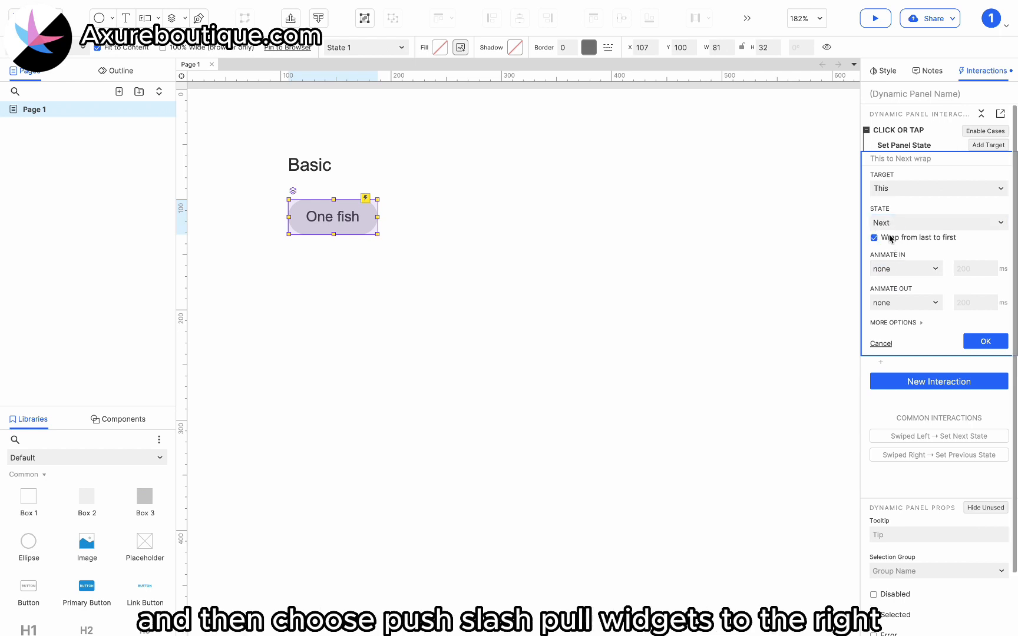
Step: Set the panel state action's special behavior to push/pull widgets to the right and confirm the action
click(897, 322)
click(893, 395)
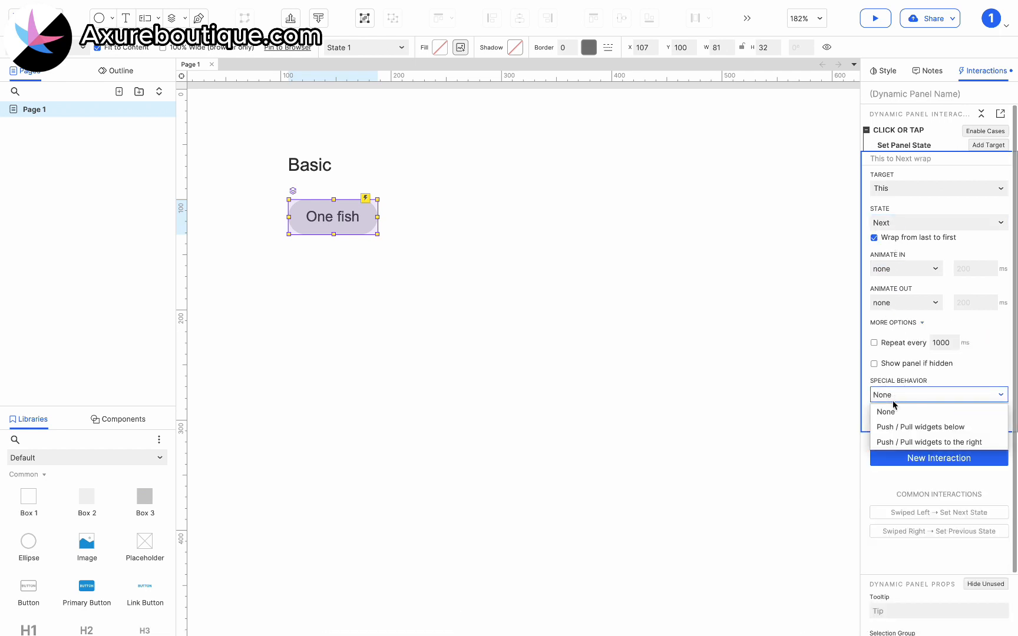
click(898, 442)
click(981, 494)
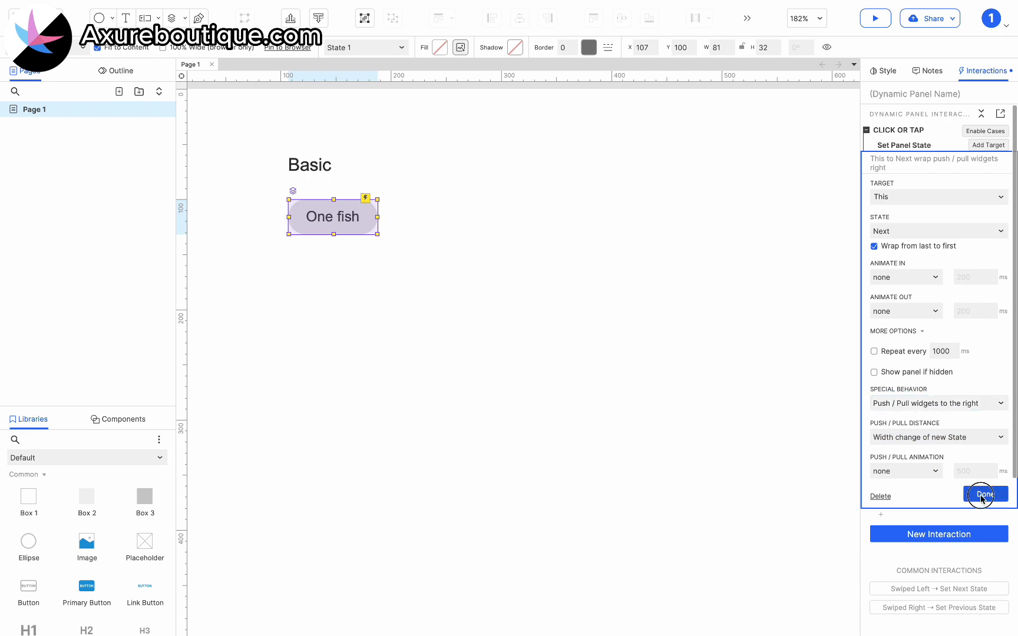
click(476, 270)
Step: Duplicate the One fish chip to its right and change the label in the copy's states to "Two fish"
click(338, 229)
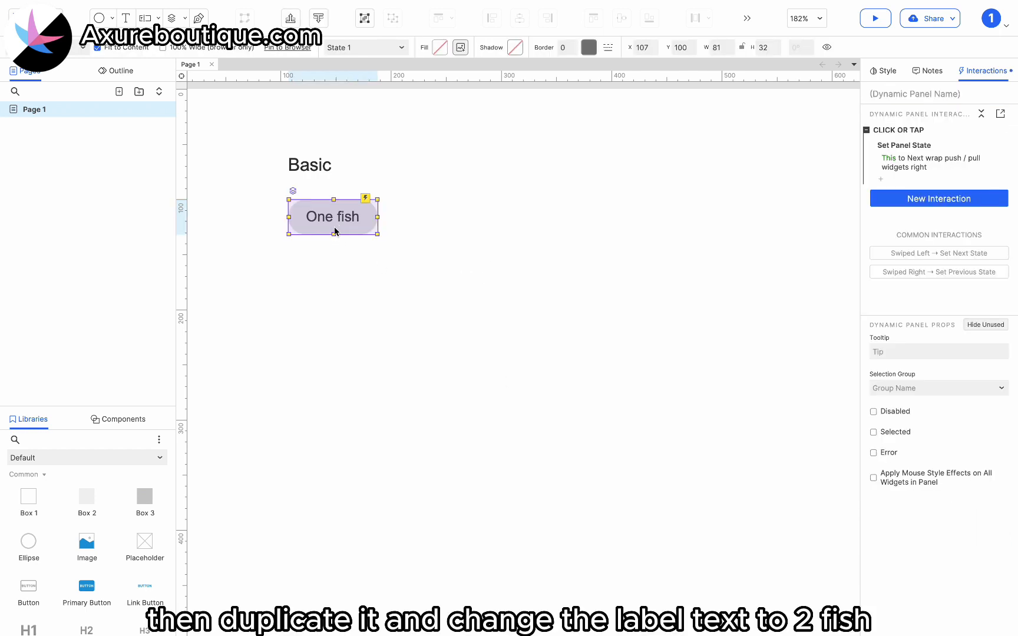
drag(334, 231, 427, 218)
double_click(429, 218)
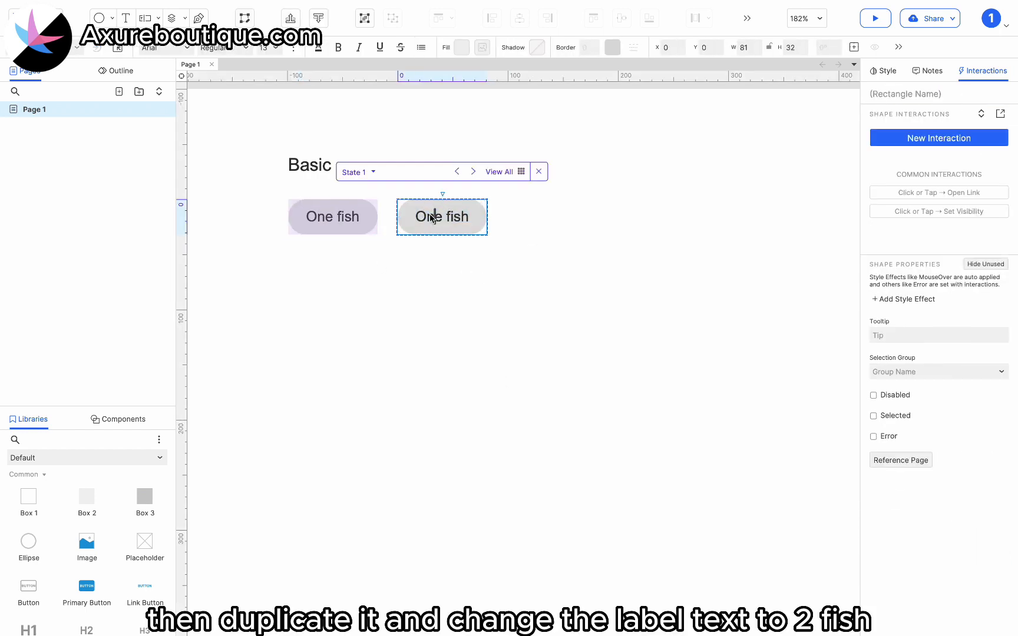
double_click(425, 217)
text(Tw)
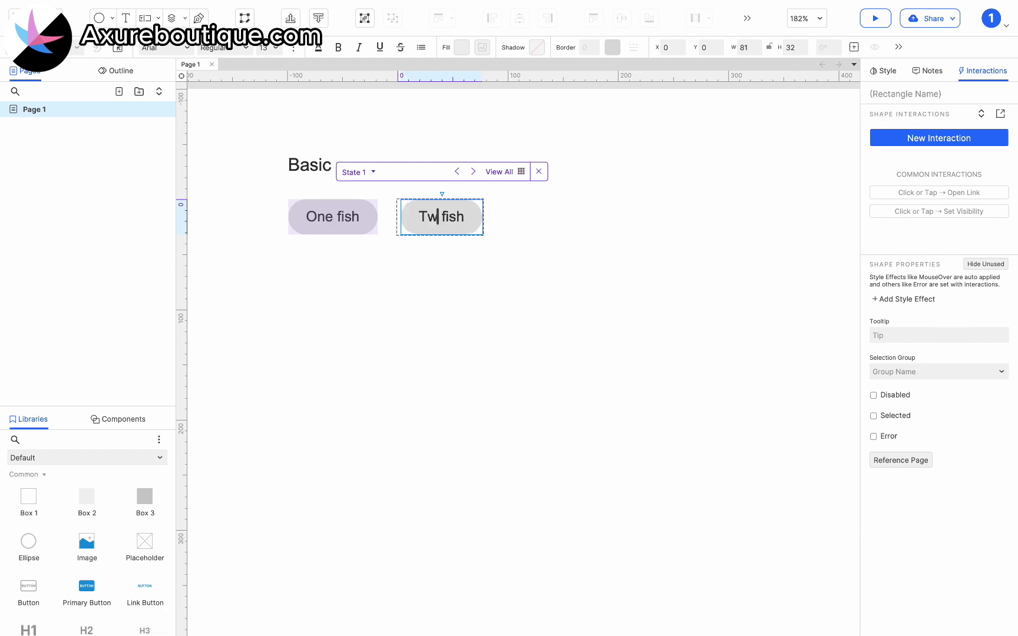
text(o)
click(484, 255)
click(462, 219)
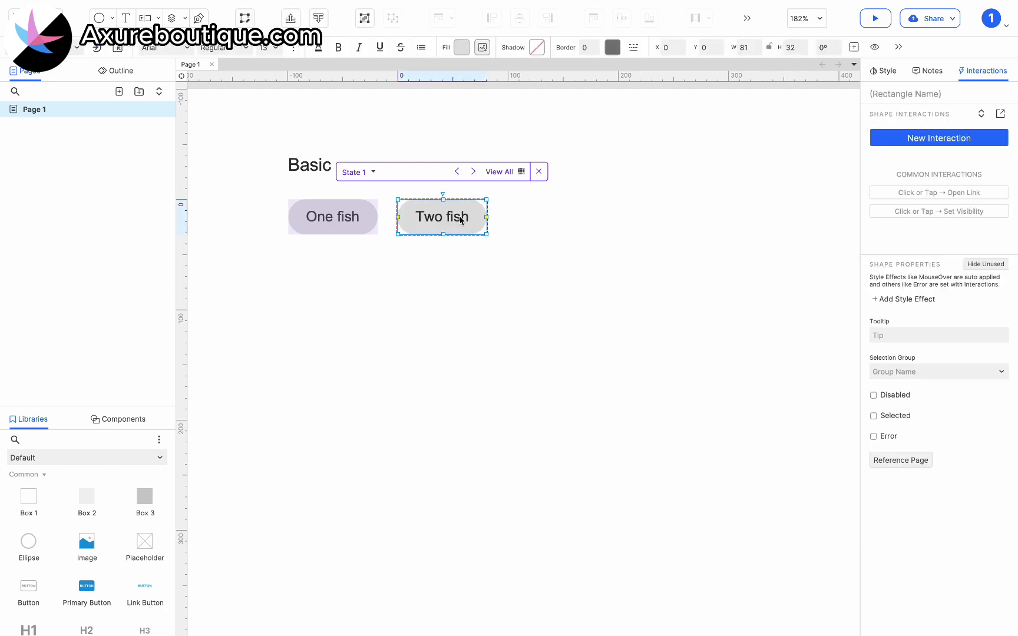
click(372, 173)
click(373, 131)
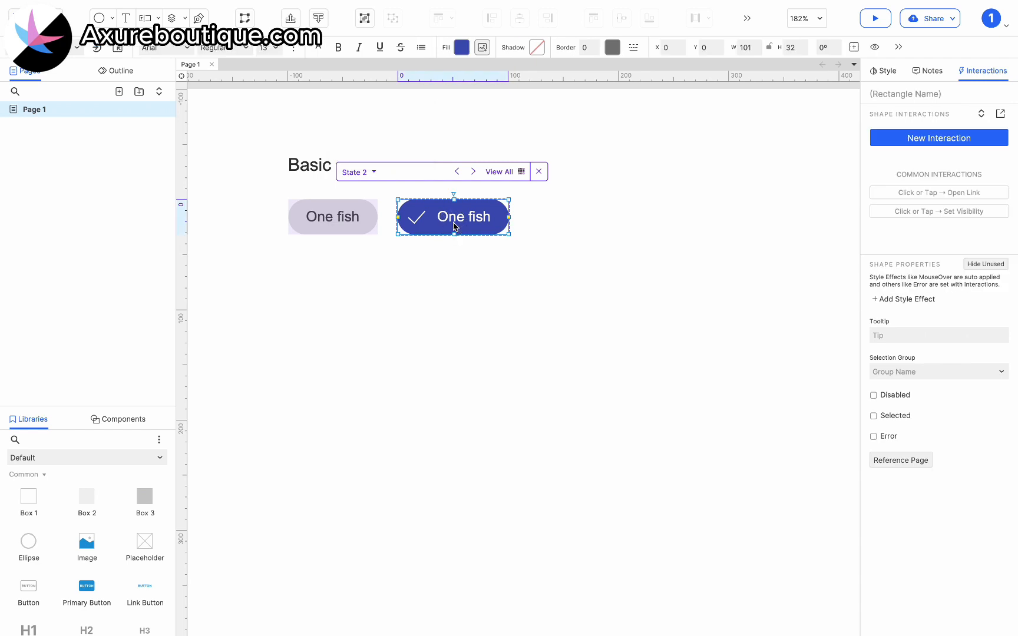
click(464, 269)
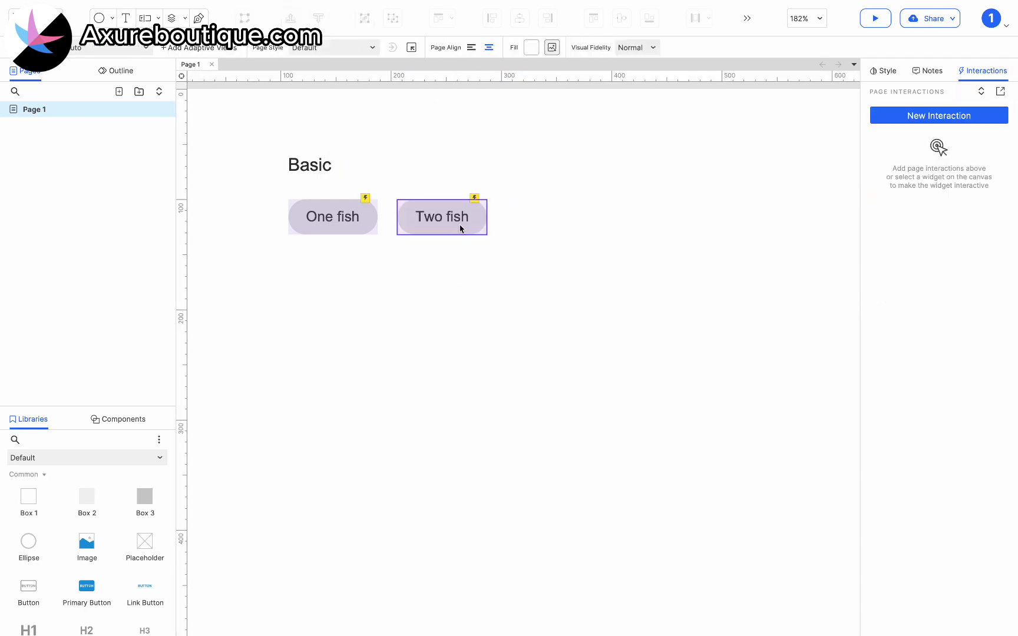
Step: Duplicate the Two fish chip to its right and change the State 1 label in the copy to "Accent fish"
drag(436, 219, 540, 217)
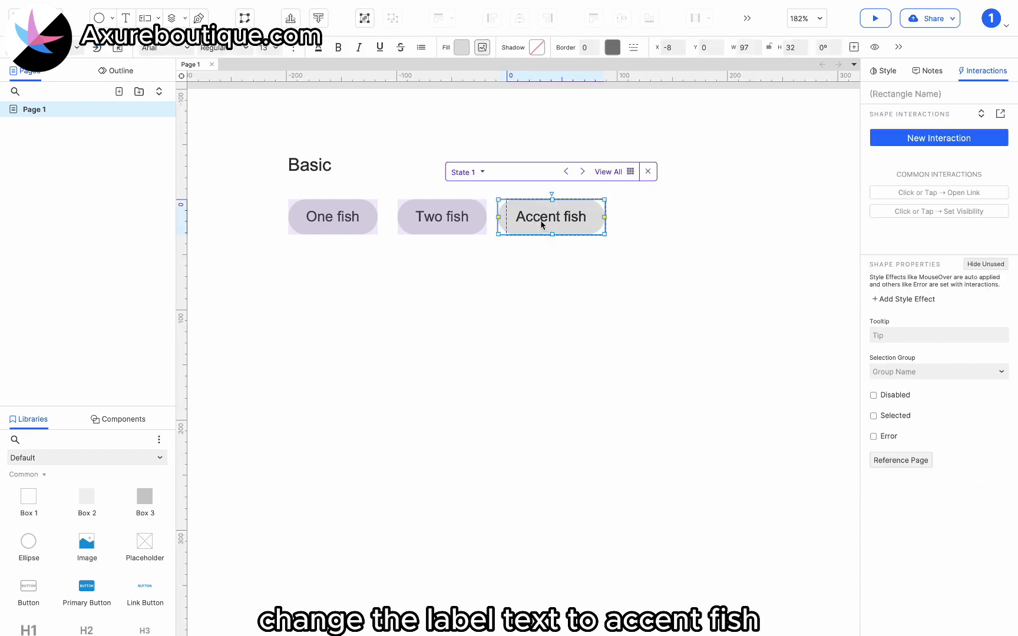
click(527, 216)
Step: Fill the chip shape in State 2 of the Accent fish panel with pink #FF4081
click(487, 174)
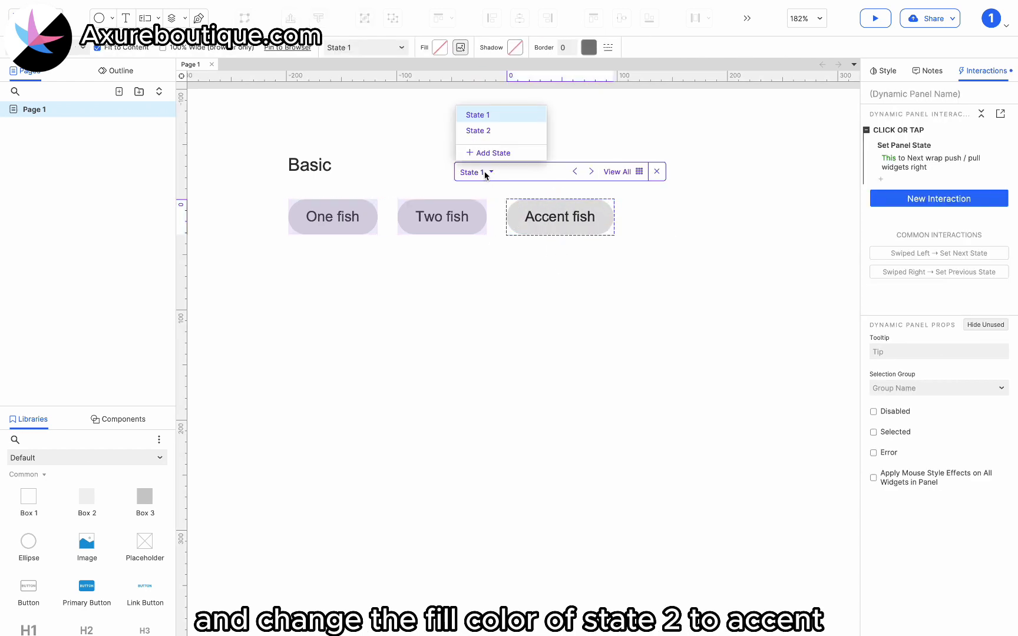
click(488, 131)
click(547, 220)
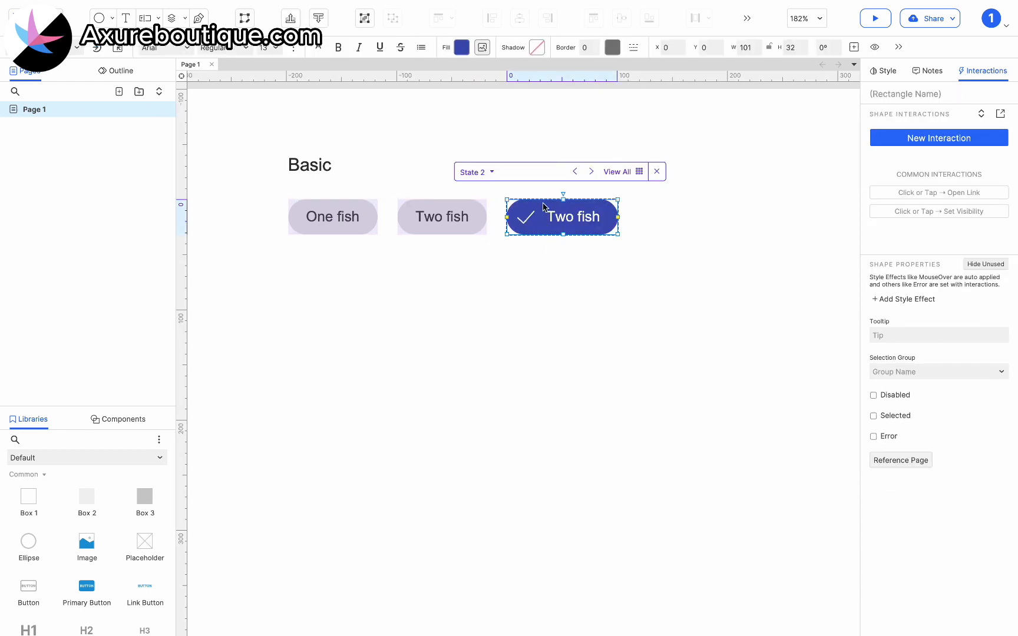
click(461, 48)
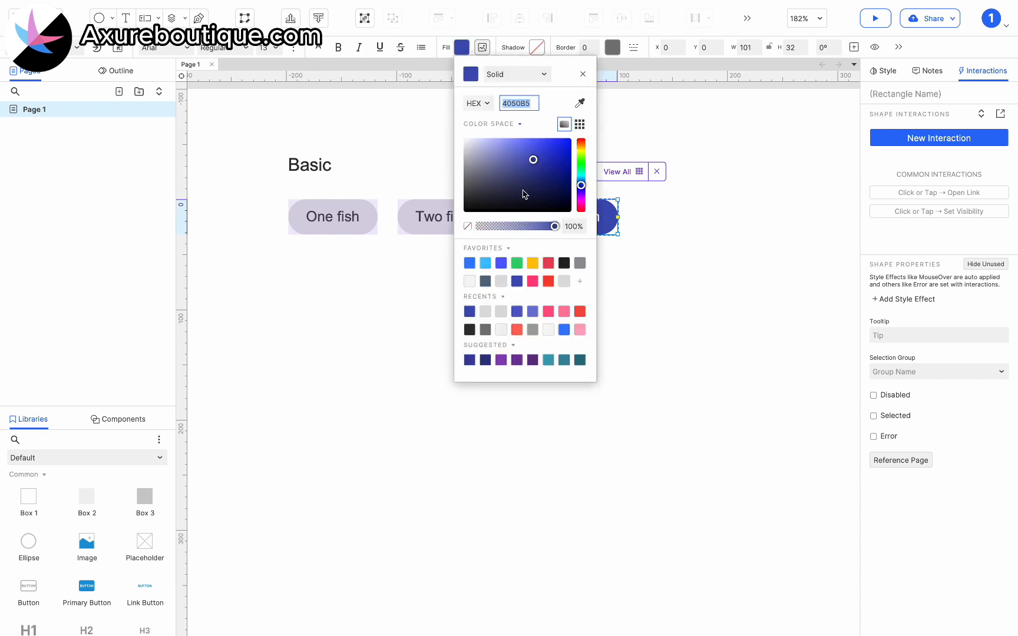
click(533, 281)
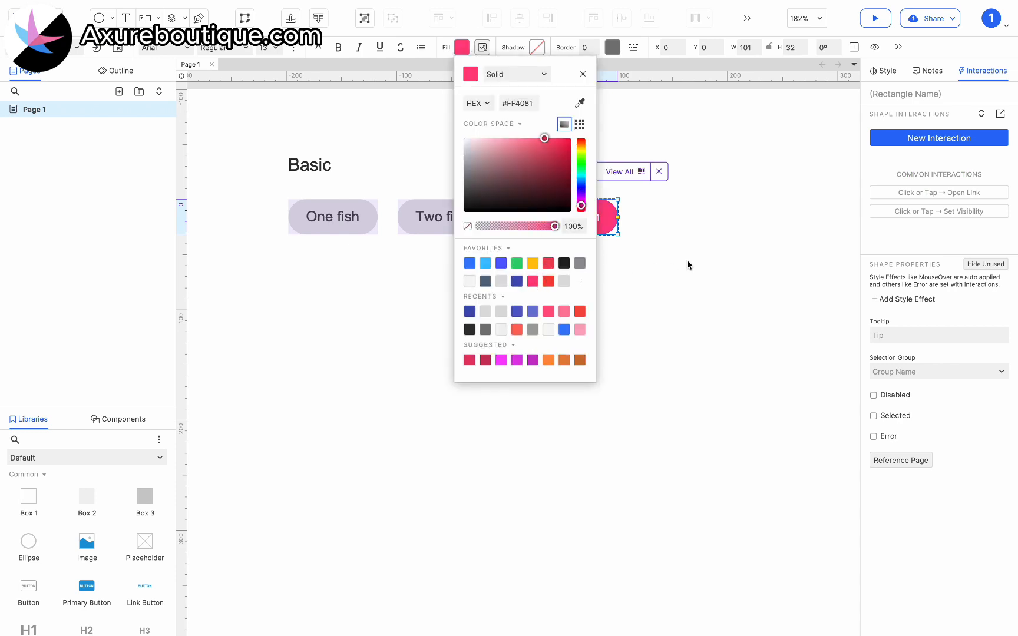
click(687, 264)
Step: Change the State 2 label to "Accent fish", realign the shape with the panel's left edge, and finish editing the panel
double_click(583, 231)
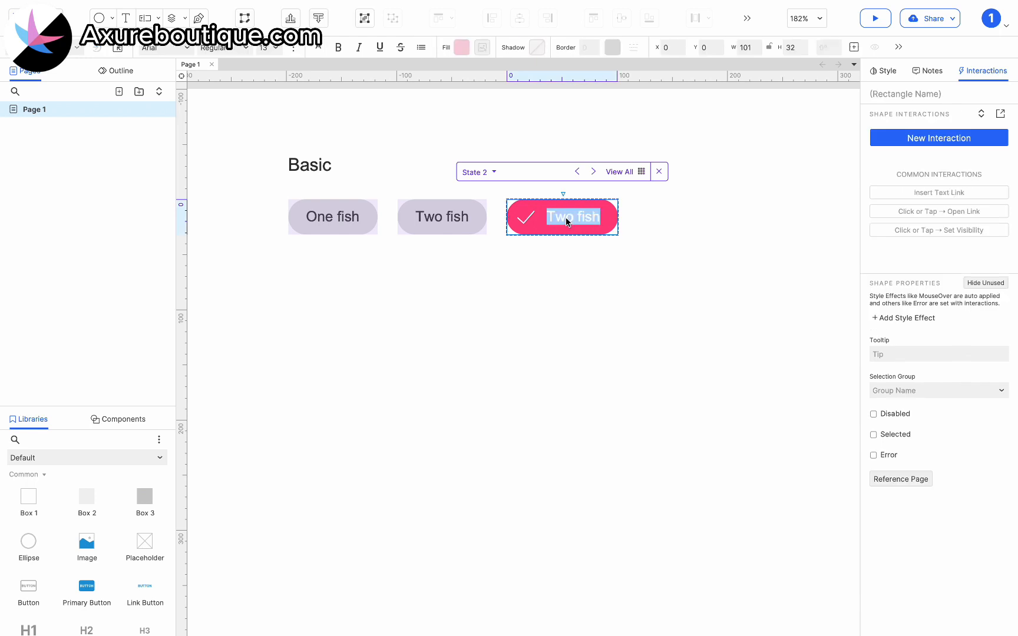
double_click(558, 217)
text(Accent)
click(586, 265)
click(543, 222)
drag(543, 222, 547, 221)
double_click(551, 259)
Step: Duplicate the Accent fish chip to its right and change the copy's State 1 label to "Warn fish", with the shape at X 0
click(567, 215)
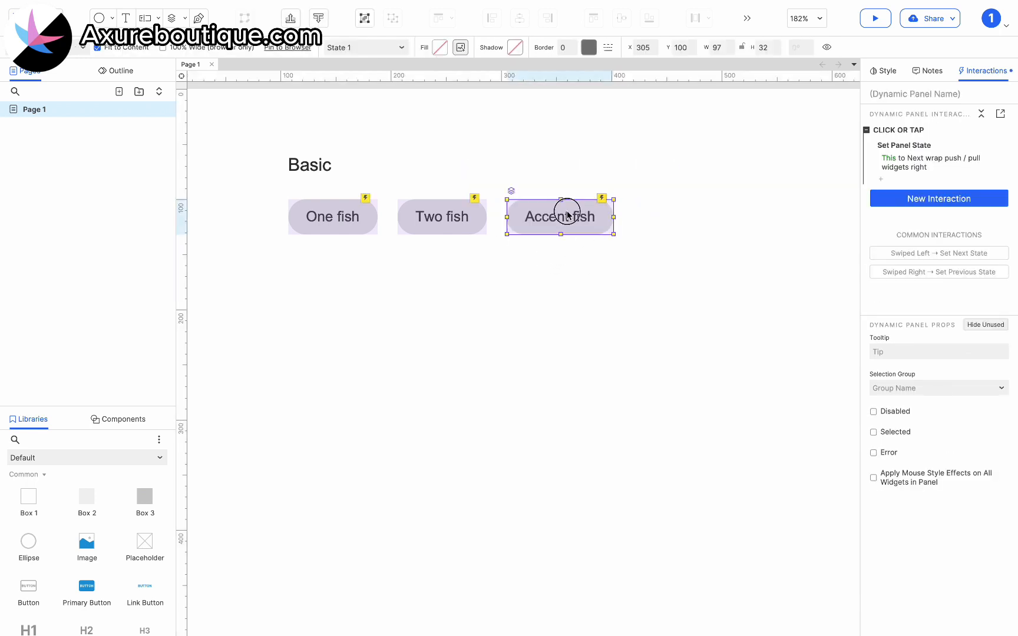
key(super+d)
drag(555, 221, 666, 212)
double_click(666, 213)
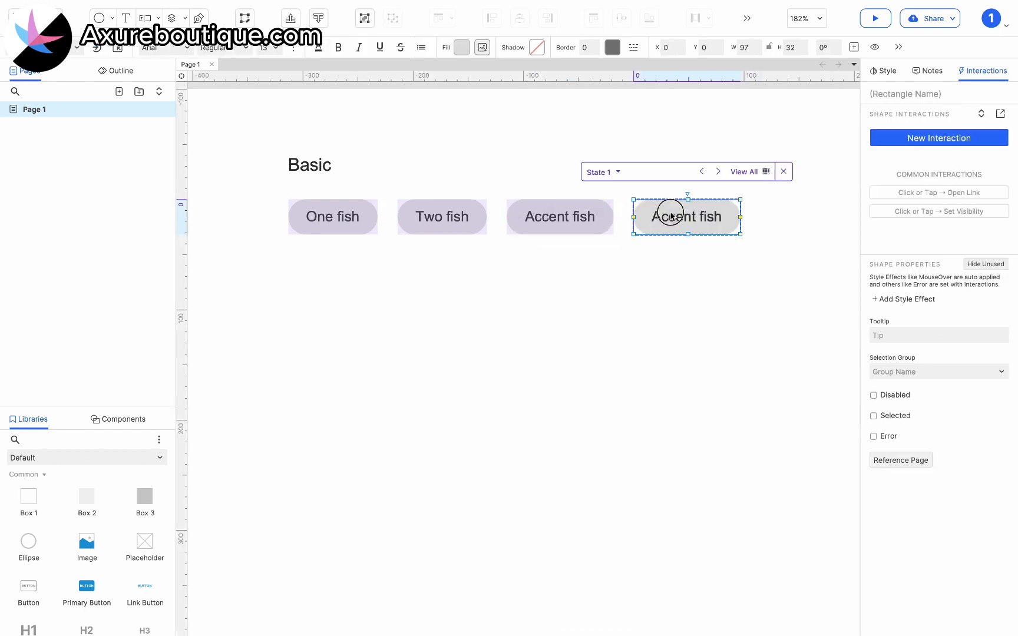
double_click(670, 217)
text(Warn)
click(660, 216)
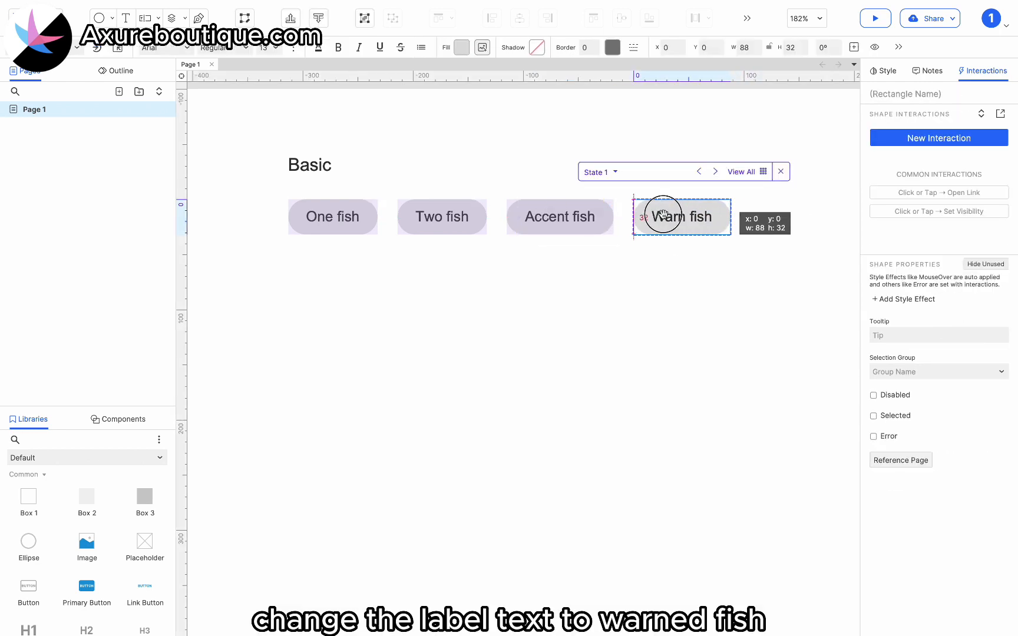
Step: Change the new chip's State 2 label to "Warn fish" and align the shape to X 0
click(600, 173)
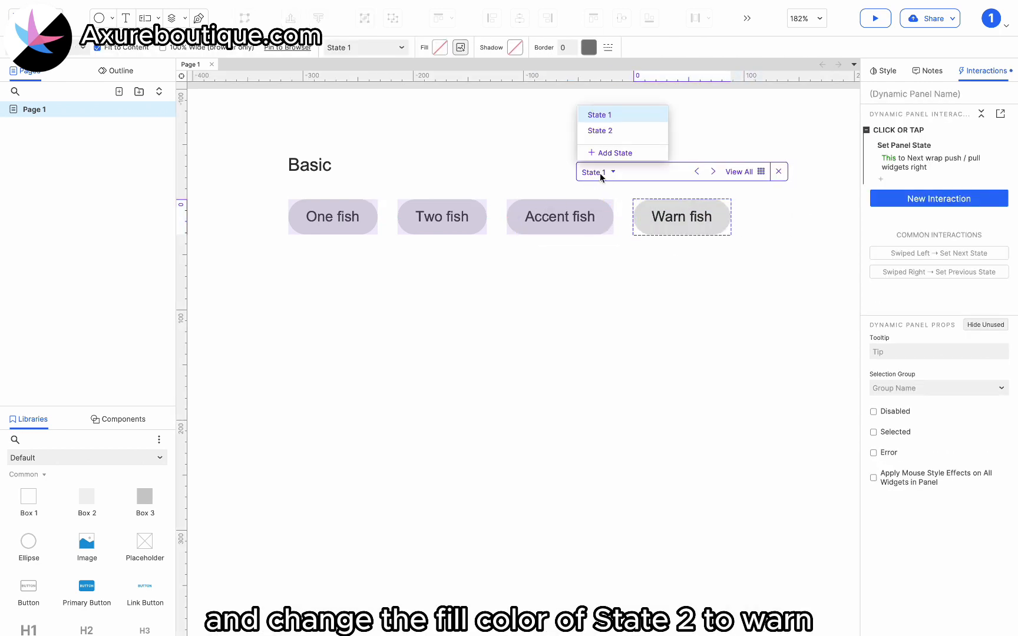
click(605, 135)
click(686, 221)
click(686, 234)
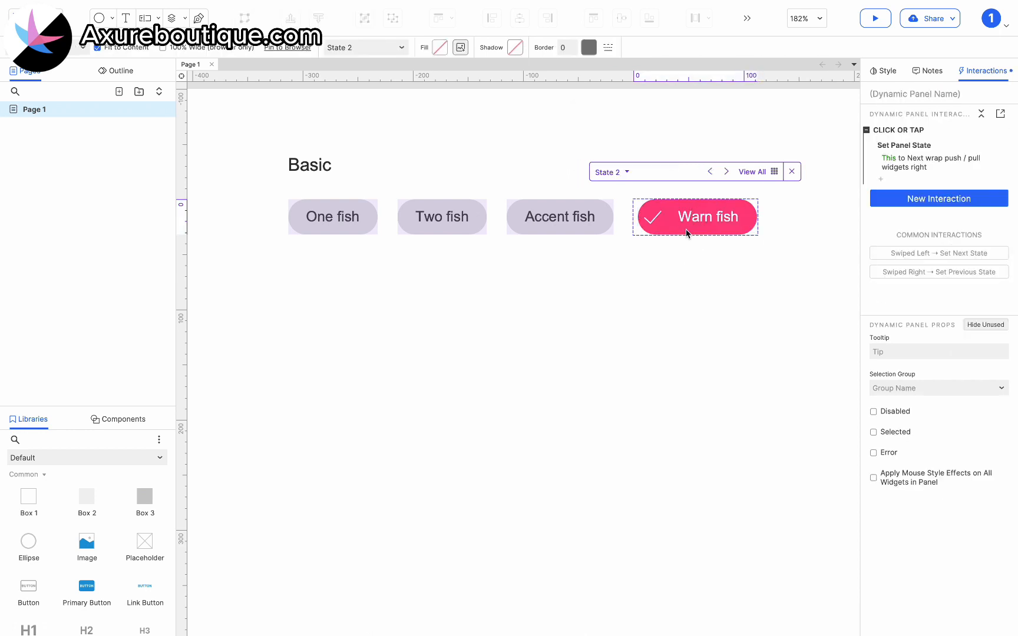
drag(685, 222, 681, 223)
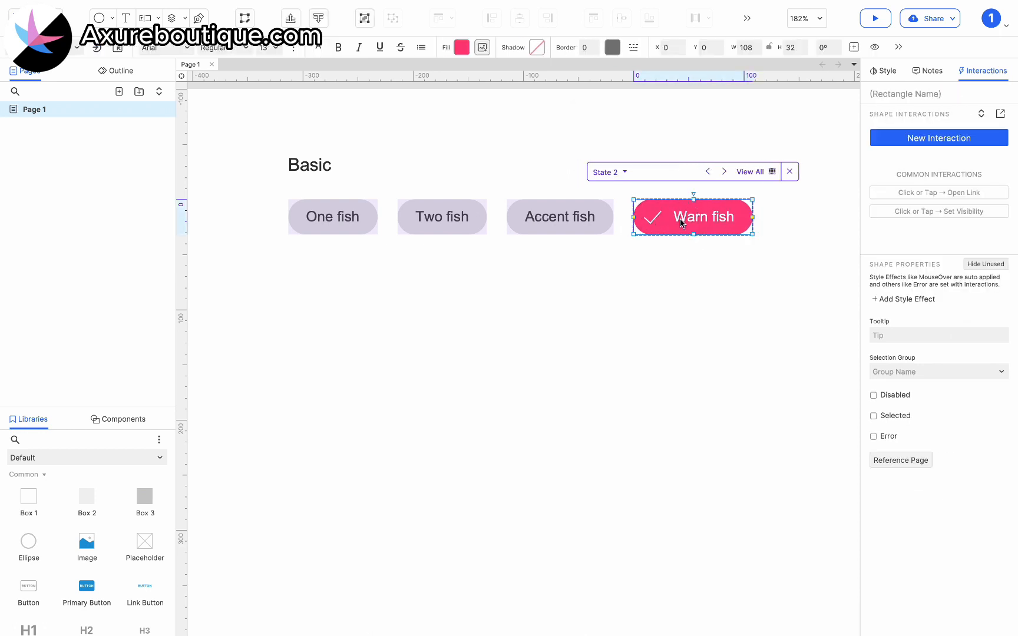
Step: Fill the Warn fish chip's State 2 shape with the favourite red and finish editing the panel
click(462, 47)
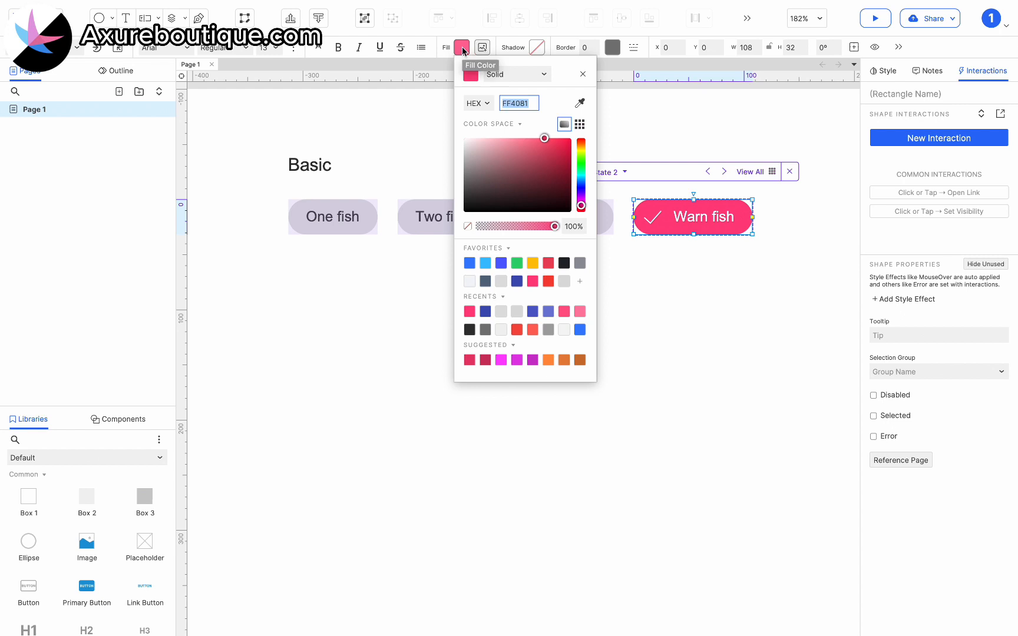
click(548, 281)
click(677, 282)
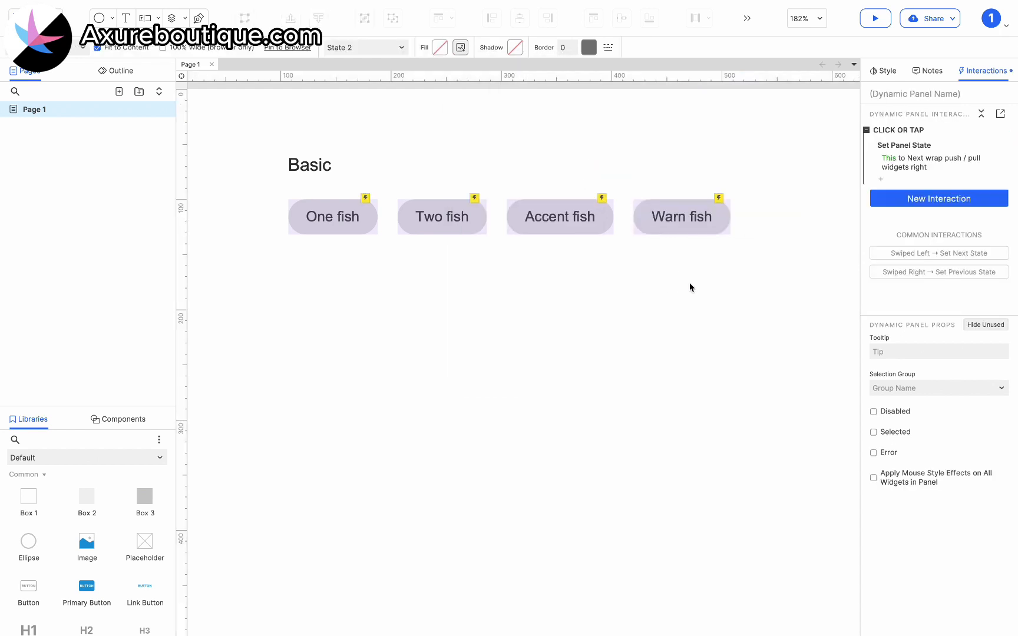
Step: Move the Two fish, Accent fish and Warn fish chips left to narrow the gaps, placing Warn fish at X 390
click(451, 228)
drag(451, 215, 434, 210)
key(Left)
key(Left)
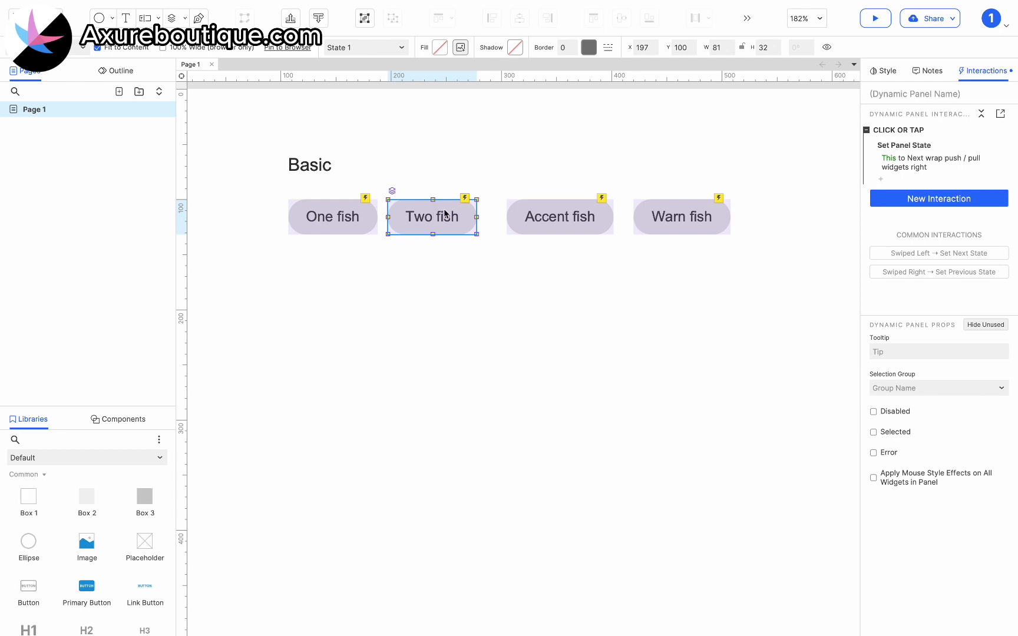
drag(529, 215, 512, 210)
drag(645, 216, 622, 213)
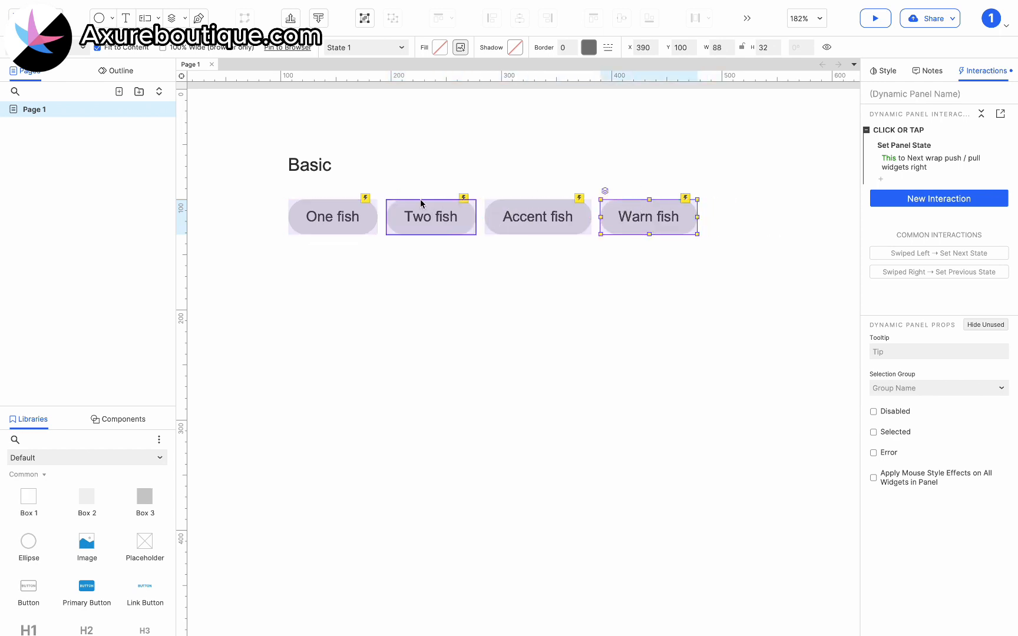
Step: Duplicate the Basic heading and One fish chip below the row at Y 171 and change the copied heading to "Chips icon"
click(309, 170)
shift+click(312, 215)
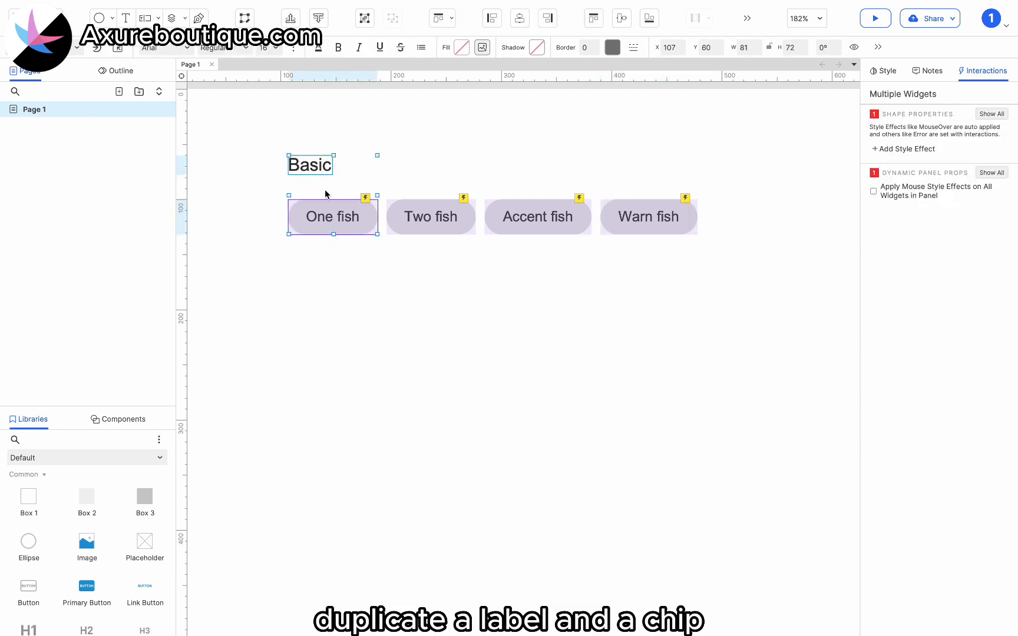
drag(306, 166, 309, 285)
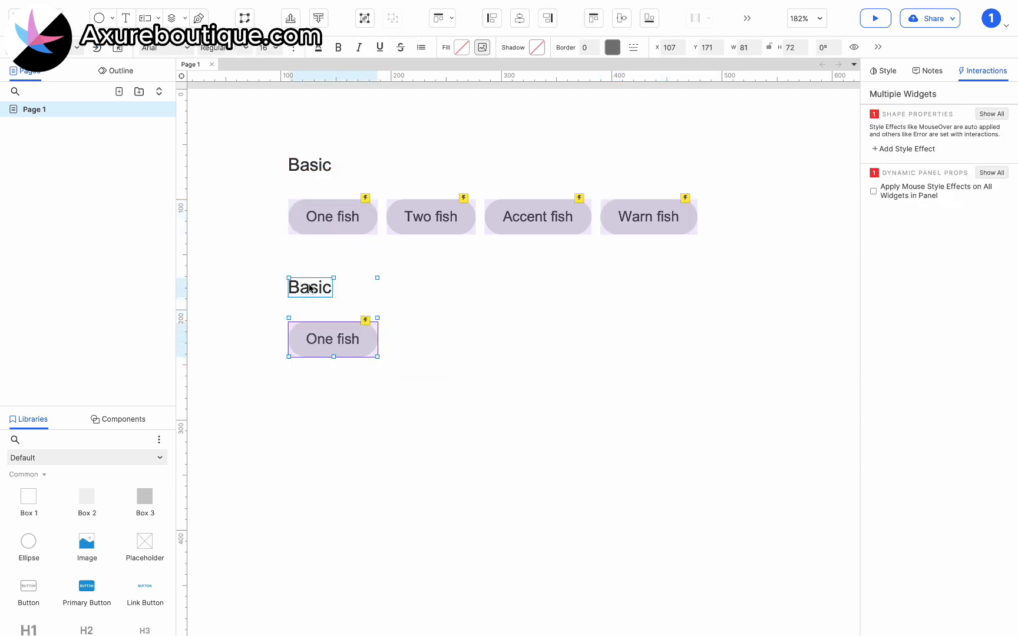
click(309, 287)
text(Chips icon)
Step: Set the left padding of the copied chip's shape to 36 and realign the shape to X 0
double_click(312, 339)
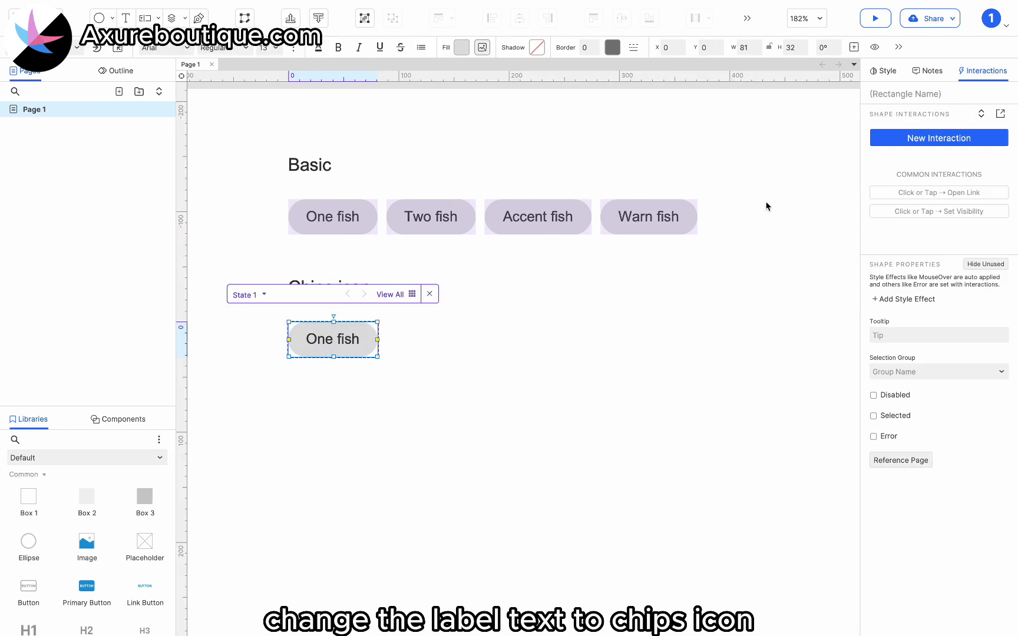
click(894, 74)
scroll(885, 548, down, 2)
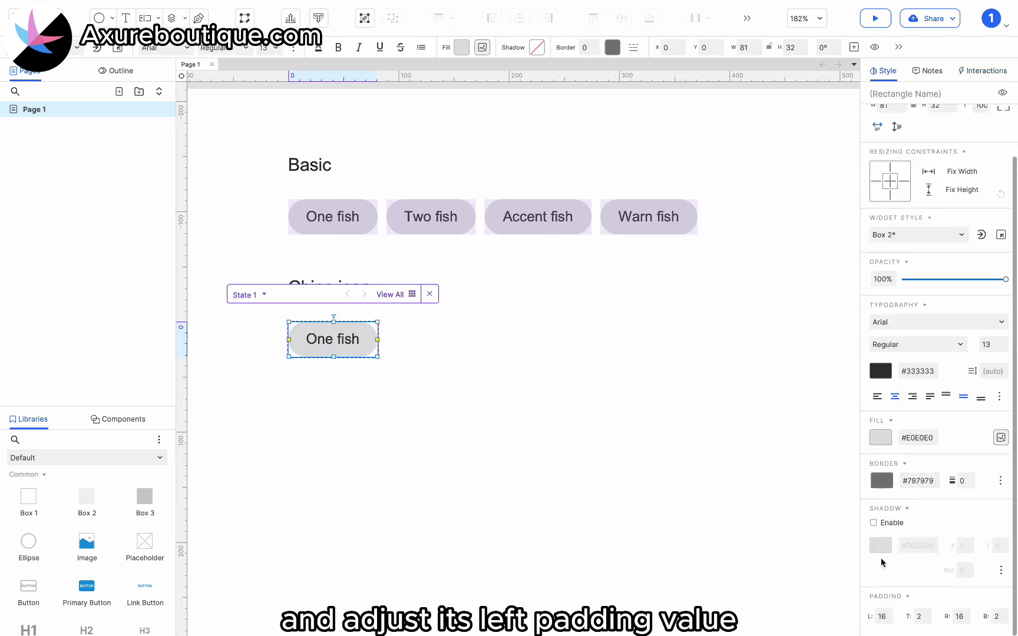
click(882, 614)
text(36)
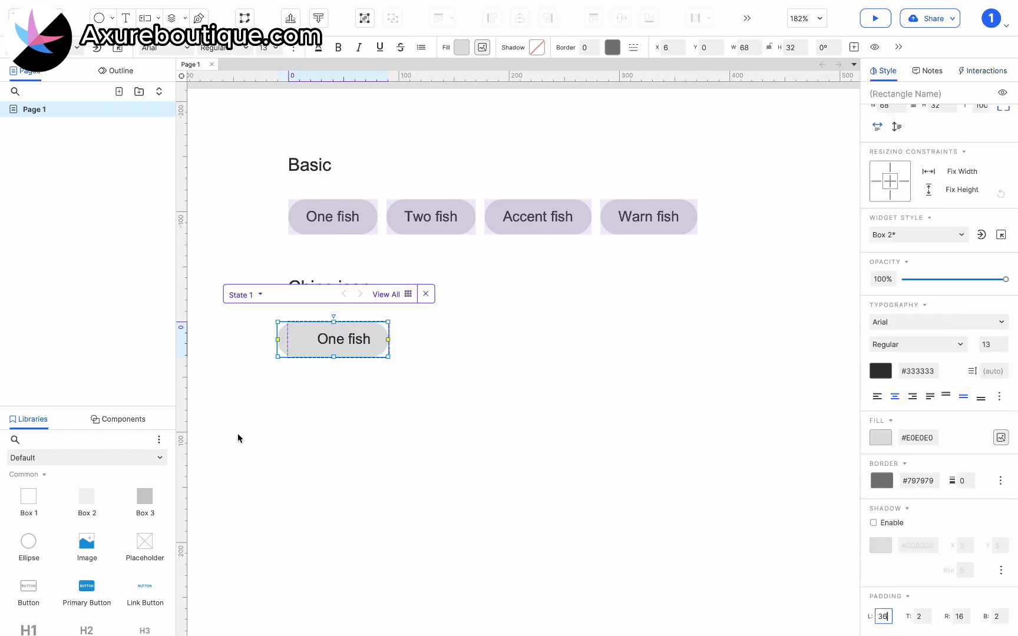
drag(312, 347, 323, 339)
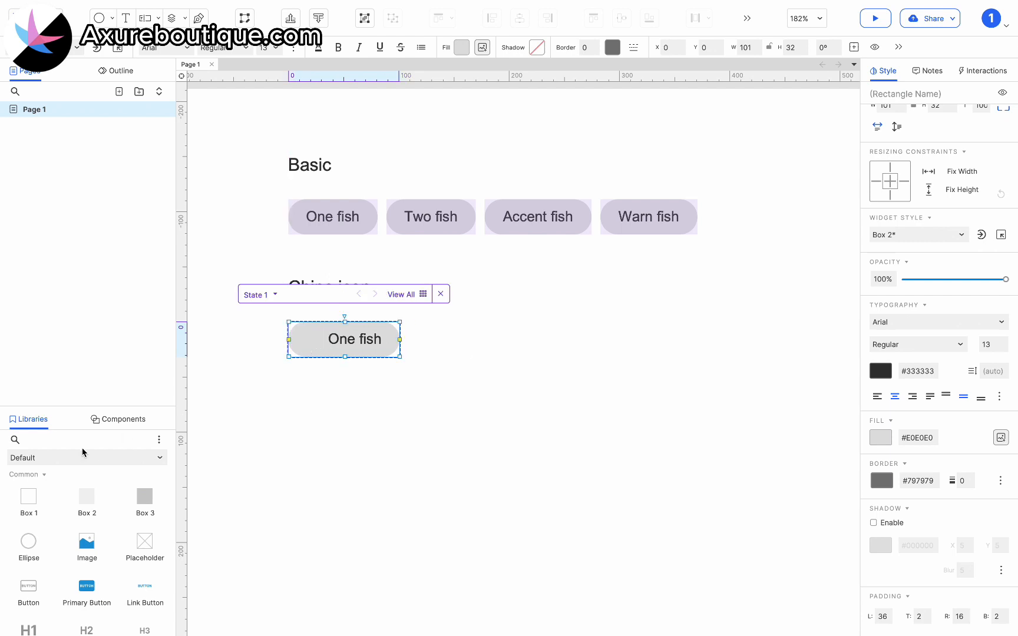
Step: Place the Bell O icon from the Icons library before the chip's label and fill it dark grey
click(52, 459)
click(48, 520)
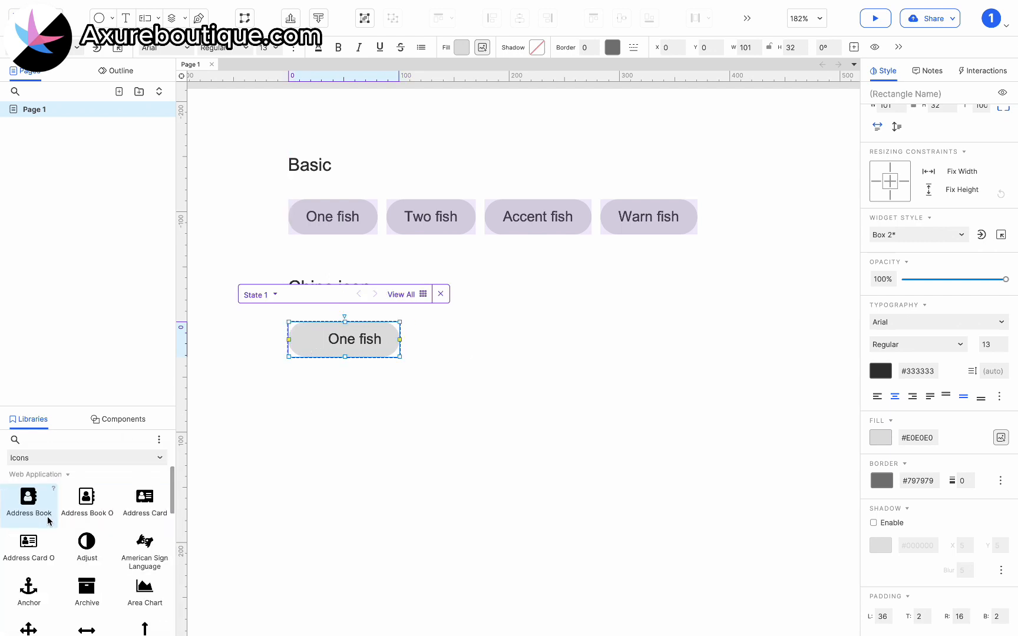
scroll(62, 520, down, 3)
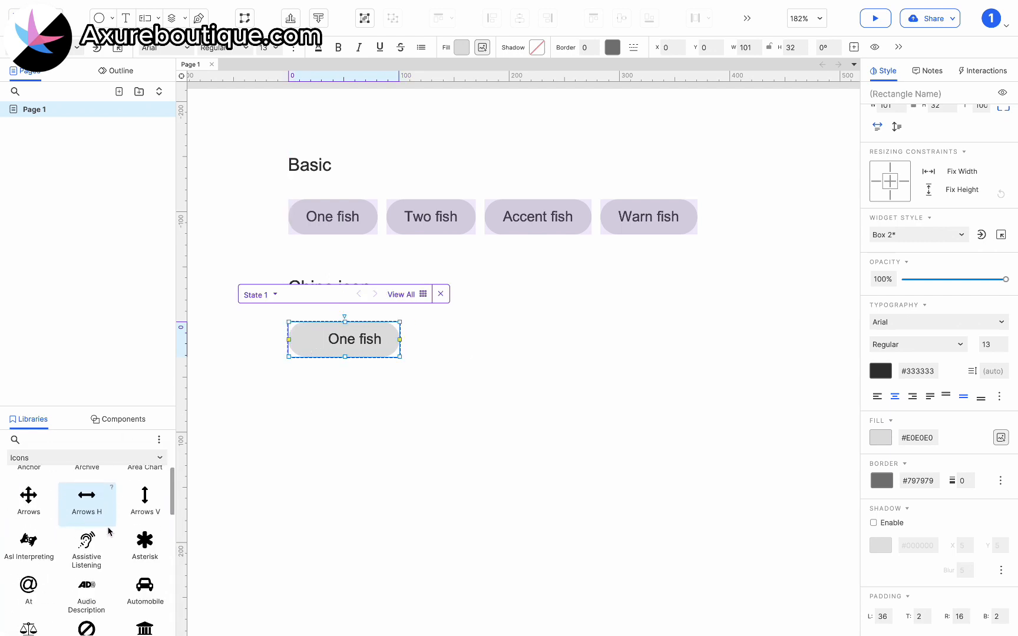
scroll(142, 531, down, 10)
drag(147, 507, 312, 338)
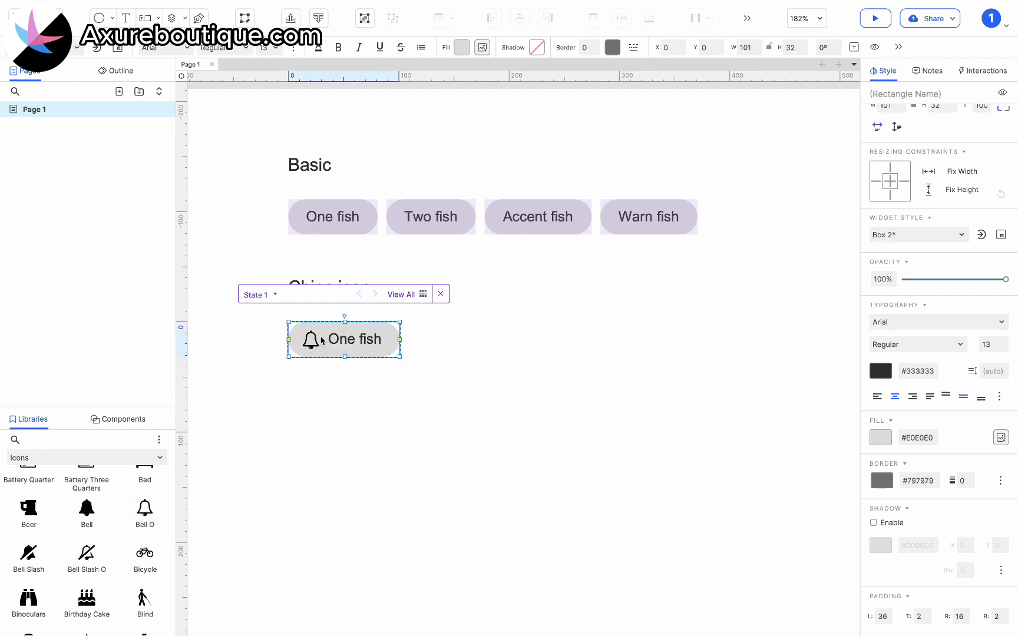
click(461, 47)
click(501, 145)
Step: Change the icon chip's label to "Notice" and realign its shape with the panel's left edge
double_click(354, 339)
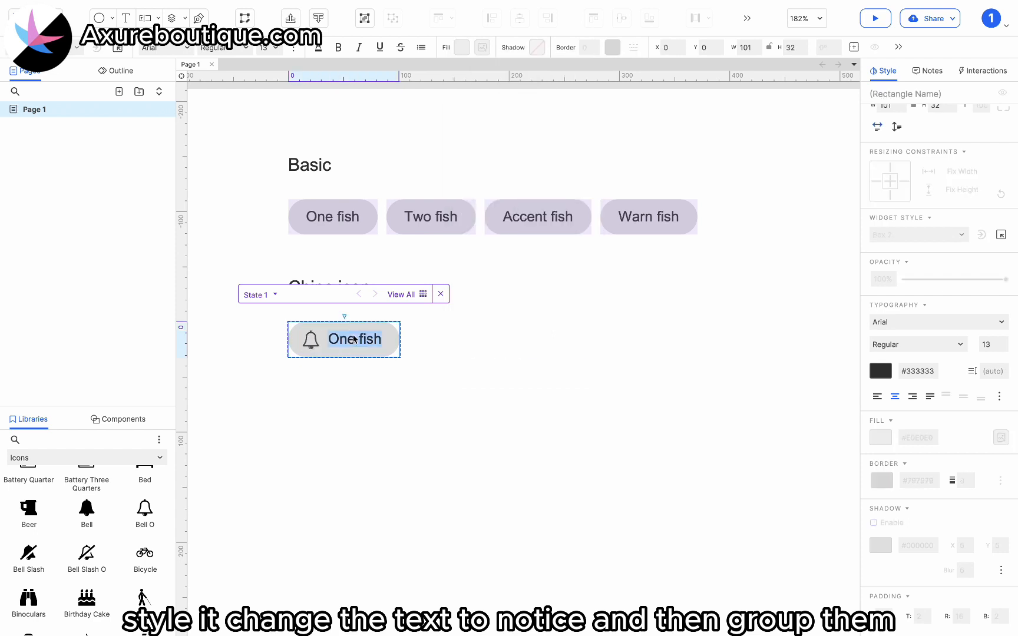
text(Notice)
key(Escape)
drag(351, 331, 335, 330)
Step: Nudge the bell icon slightly right and group it with the Notice chip shape
click(315, 339)
key(Right)
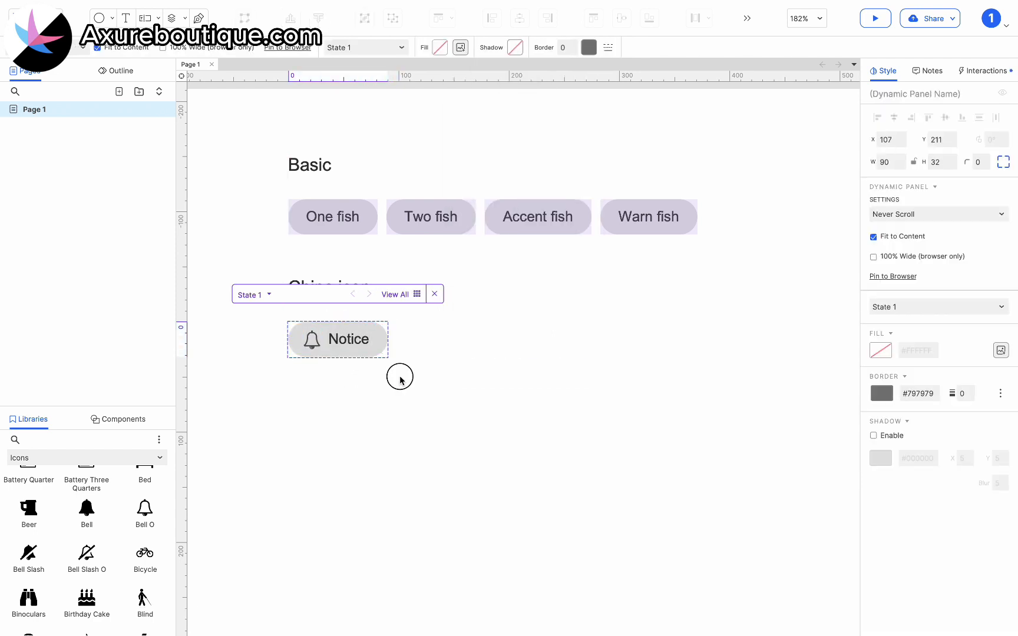
drag(399, 374, 303, 340)
key(ctrl+g)
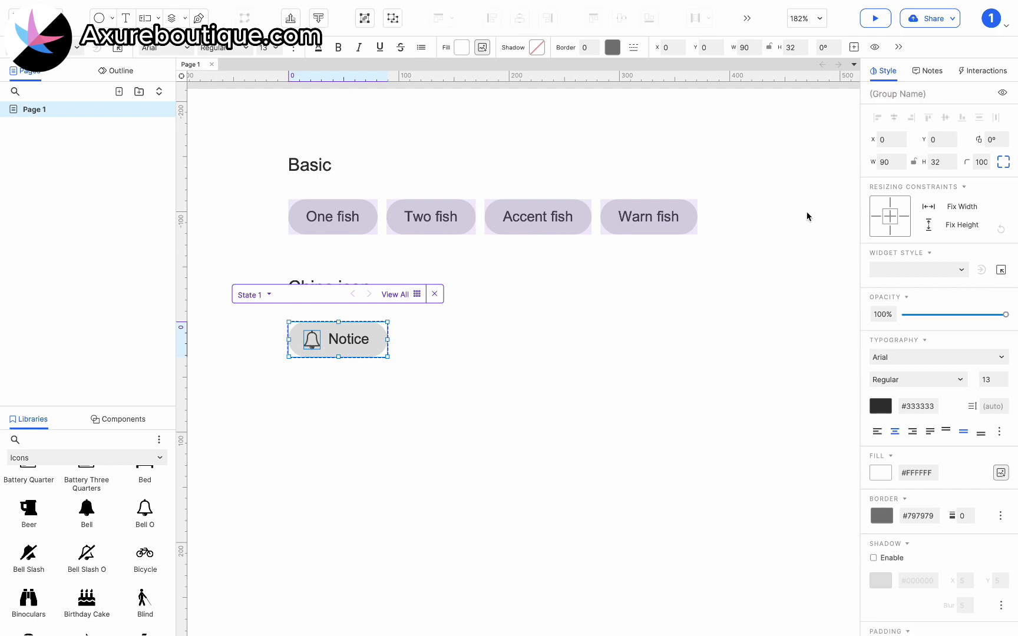
Step: Add a MouseOver style with fill color #DCDCDC to the Notice chip shape
click(973, 73)
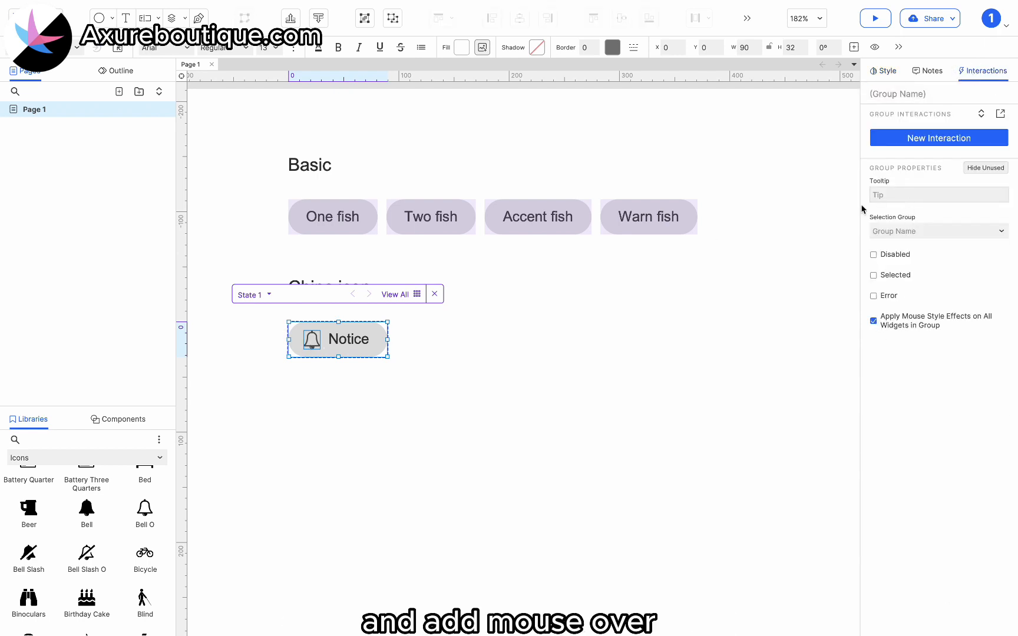
click(354, 336)
click(899, 300)
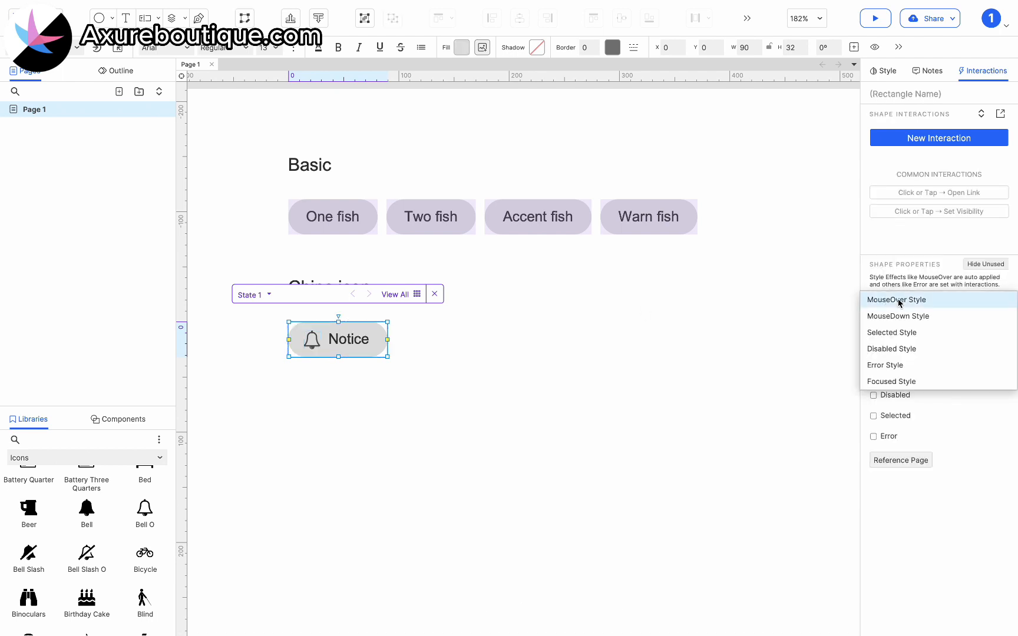
click(899, 300)
click(954, 343)
click(984, 532)
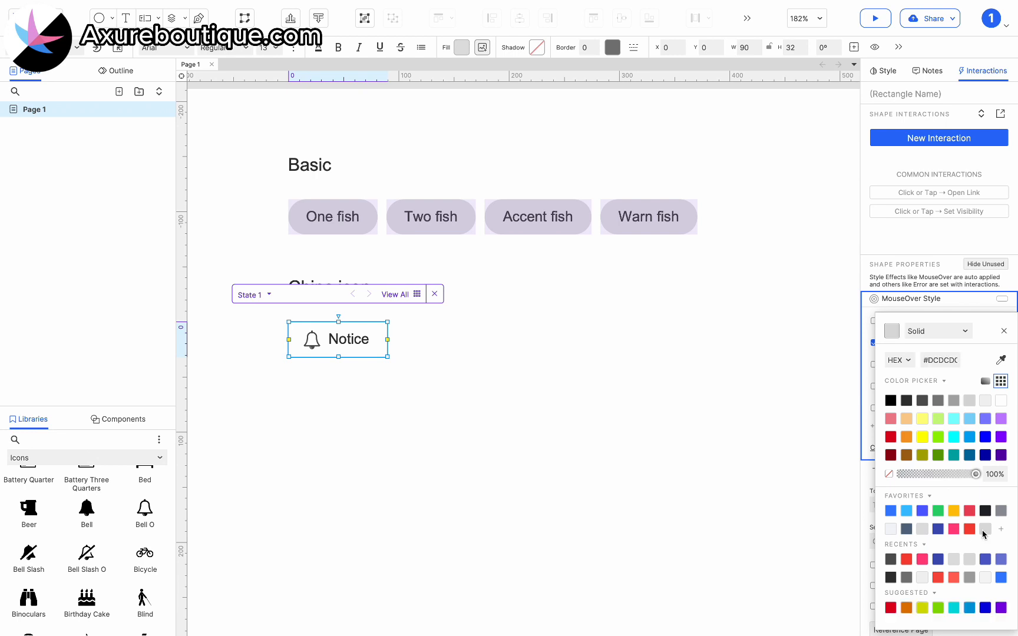
click(1004, 332)
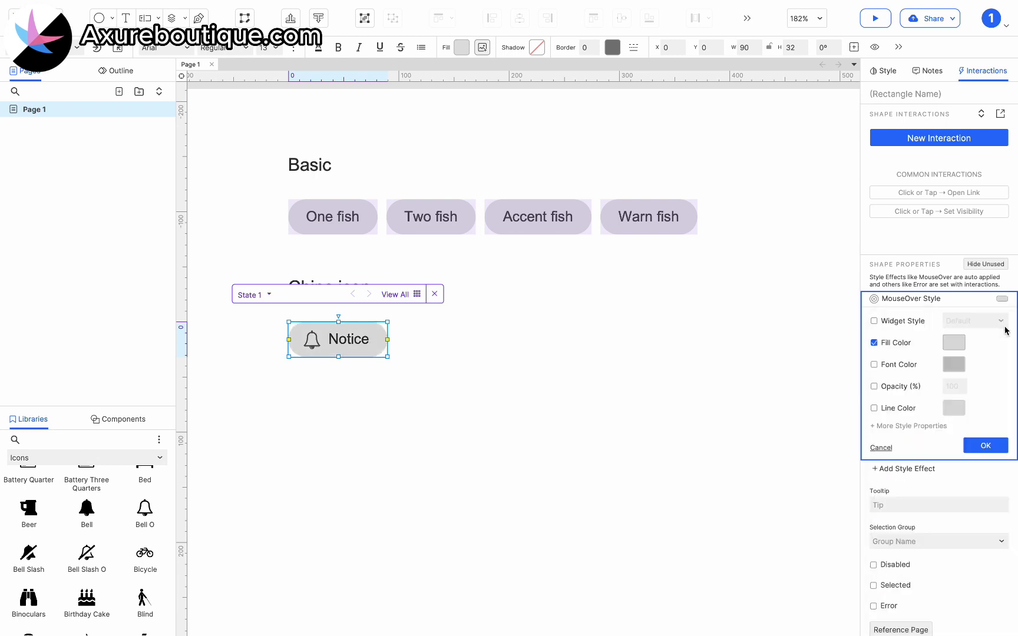
click(986, 446)
Step: Add a MouseDown style with a light grey fill color to the Notice chip shape
click(910, 314)
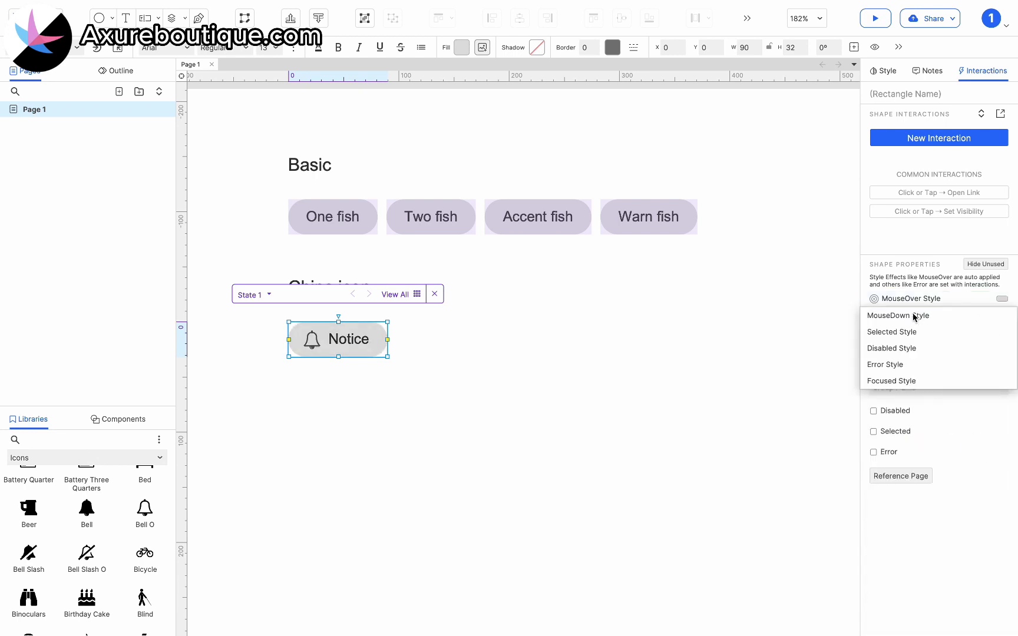
click(914, 318)
click(954, 361)
click(954, 361)
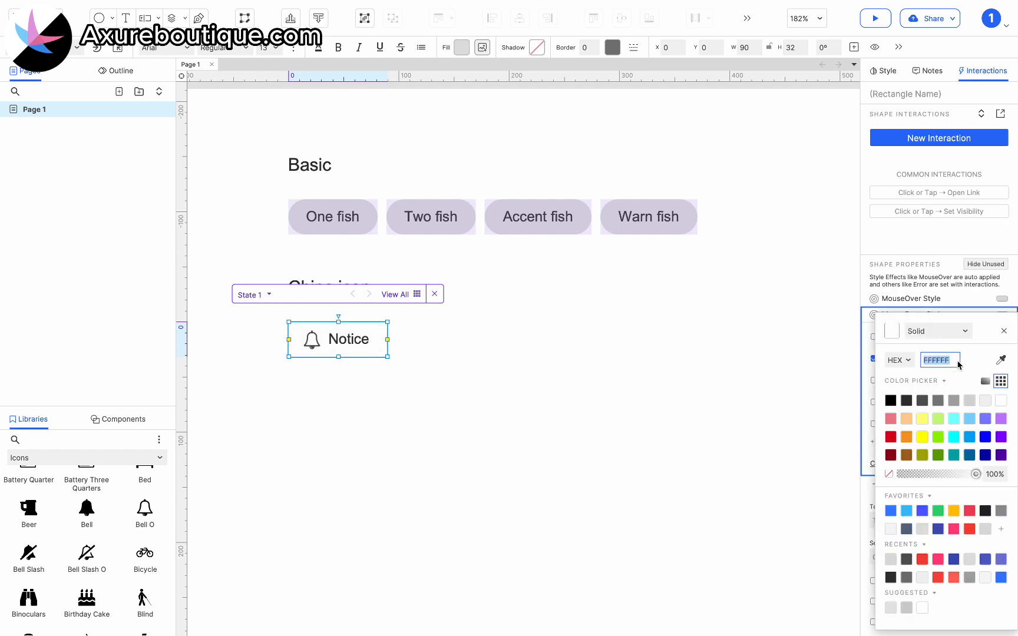
click(1001, 512)
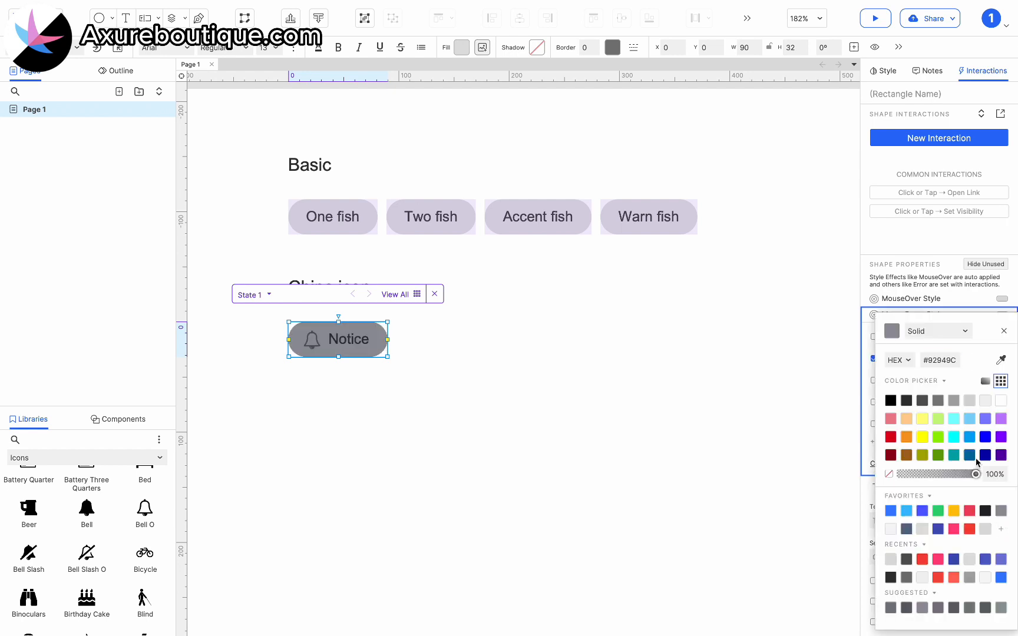
click(954, 401)
click(967, 402)
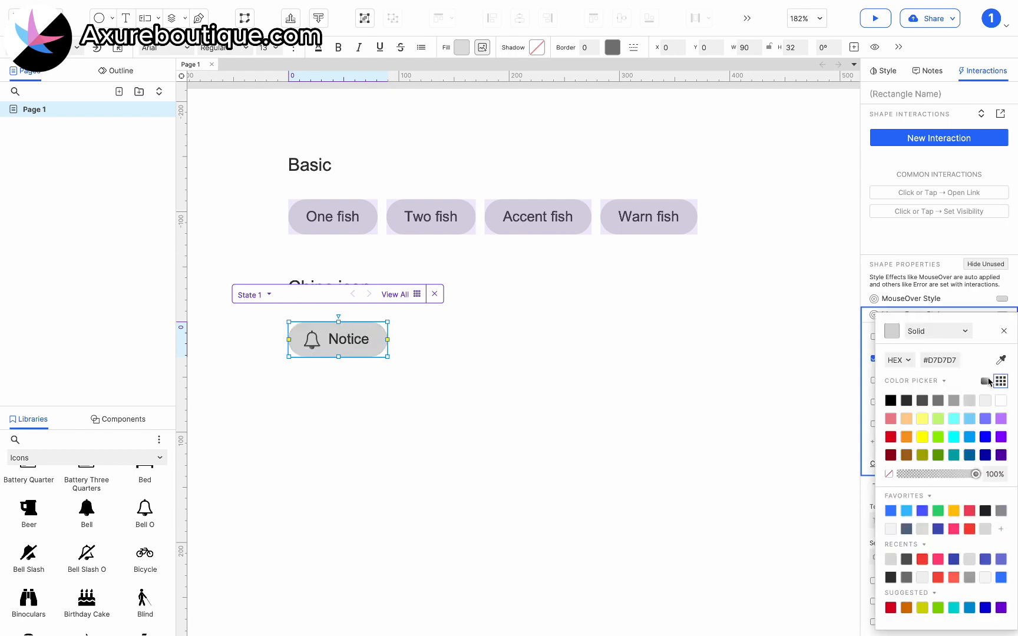
click(985, 381)
click(693, 375)
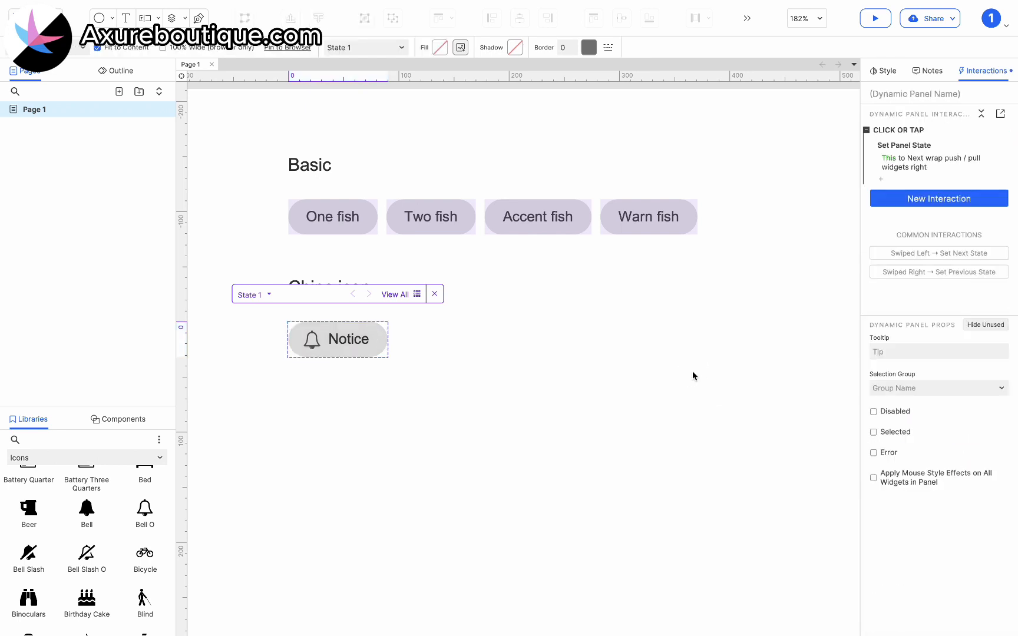
Step: Duplicate the Notice icon chip twice and line the copies up in a row with 8 px gaps
key(Escape)
click(334, 336)
key(ctrl+d)
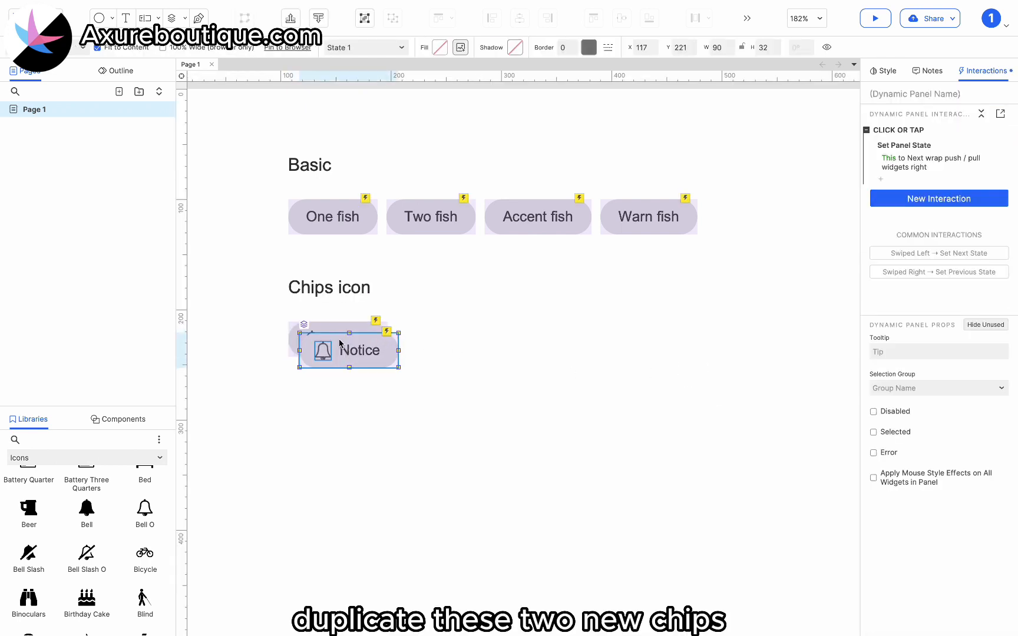
drag(339, 344, 435, 328)
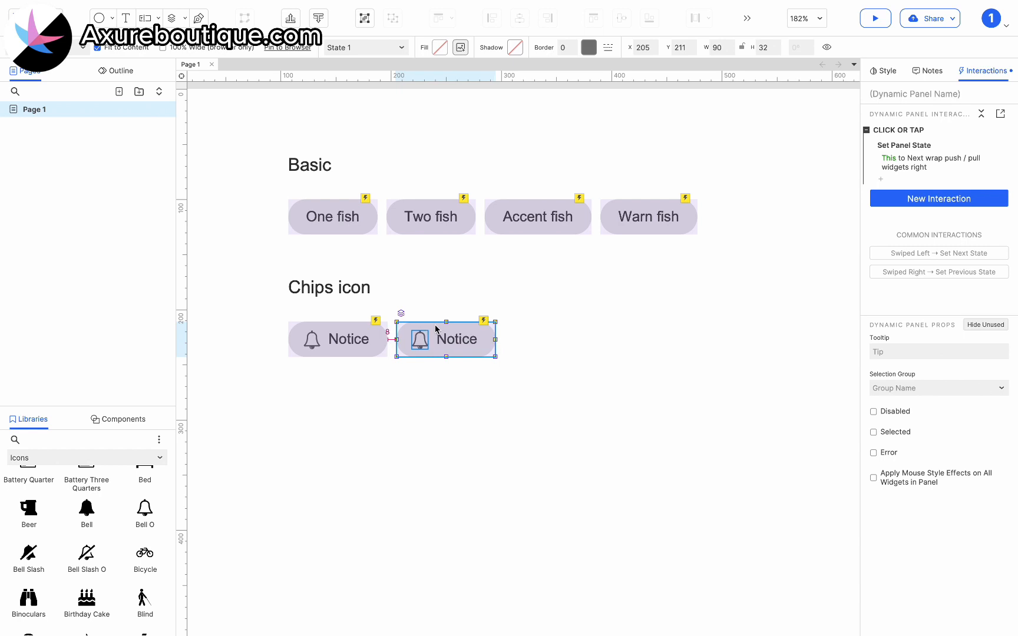
key(ctrl+d)
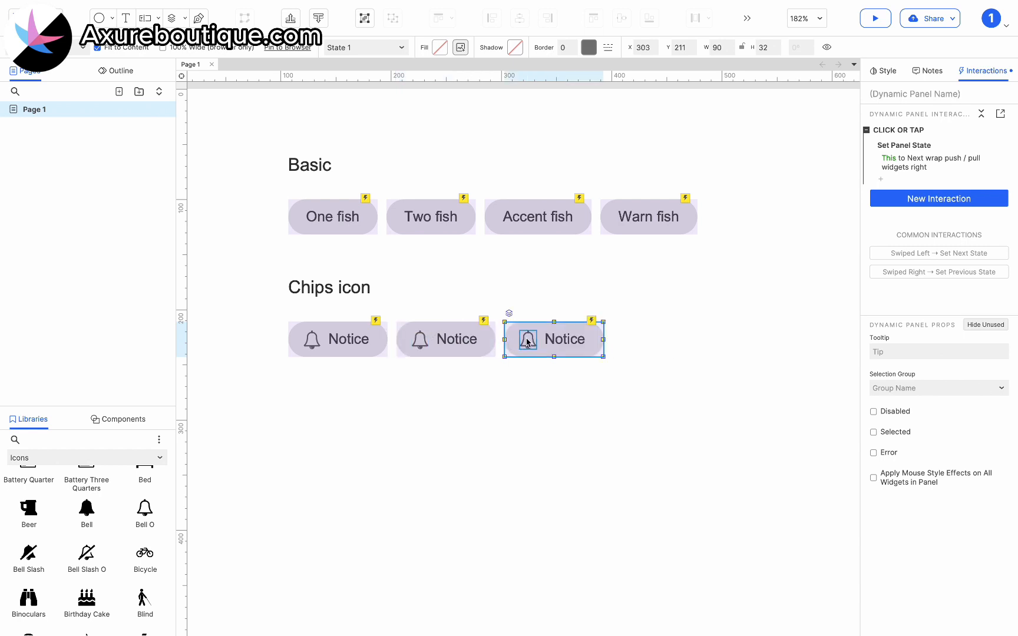
click(552, 411)
Step: Copy the MouseOver and MouseDown style effects from the first Notice chip's shape to the One fish shape in State 1
click(347, 340)
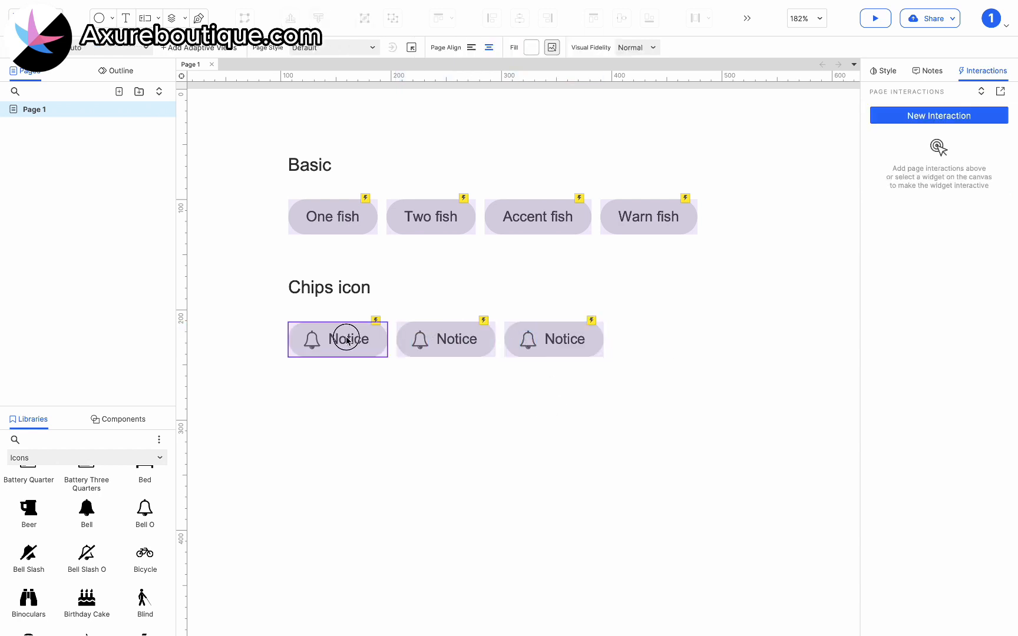
double_click(346, 340)
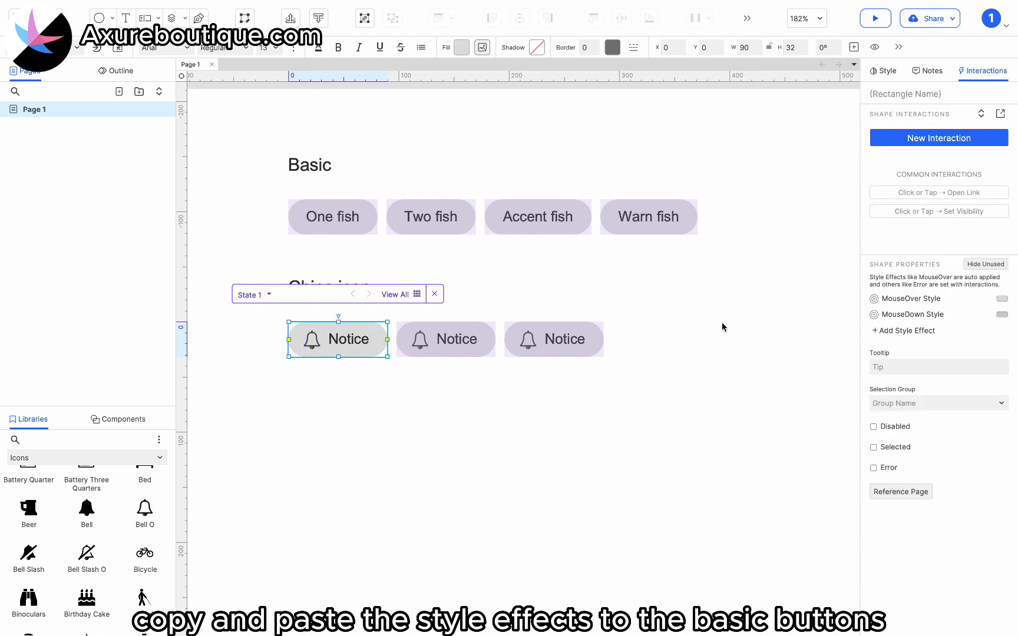
click(958, 311)
super+click(959, 297)
click(344, 215)
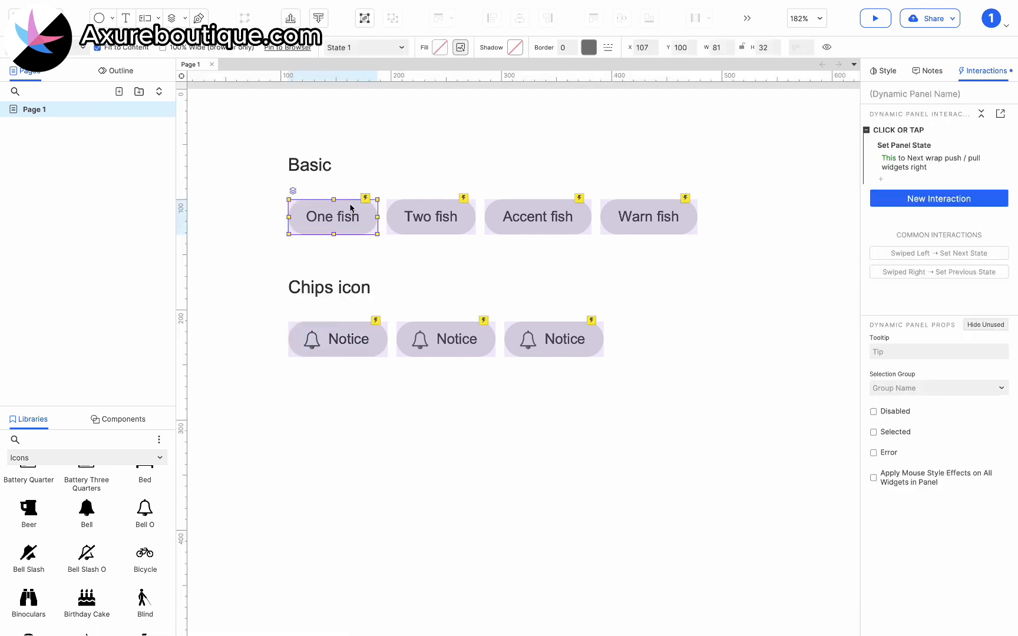
double_click(347, 215)
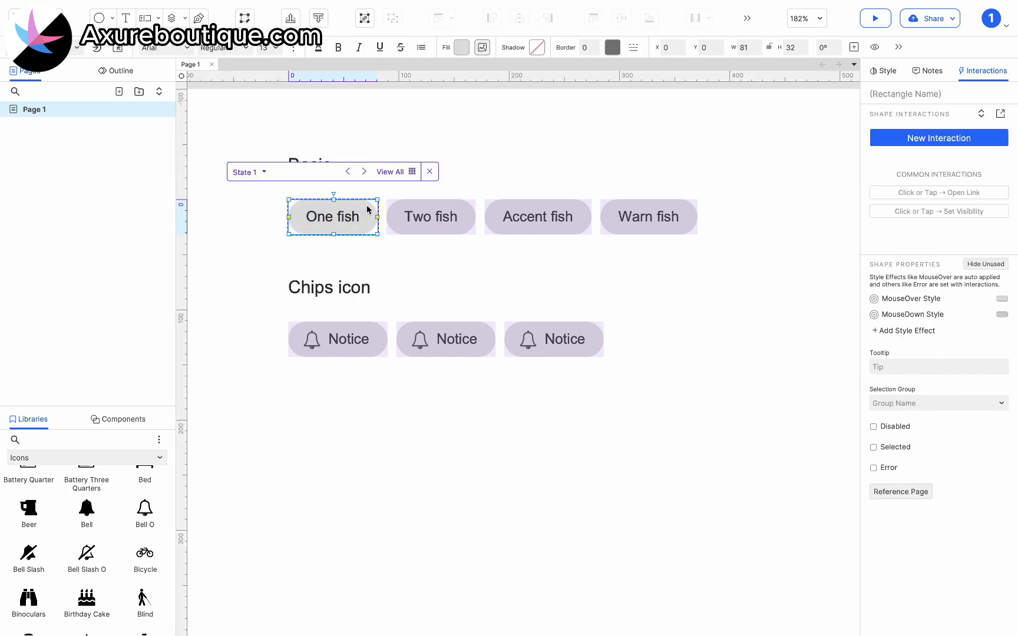
Step: Paste the copied MouseOver and MouseDown style effects onto the State 1 shapes of Two fish, Accent fish and Warn fish
click(436, 217)
double_click(437, 215)
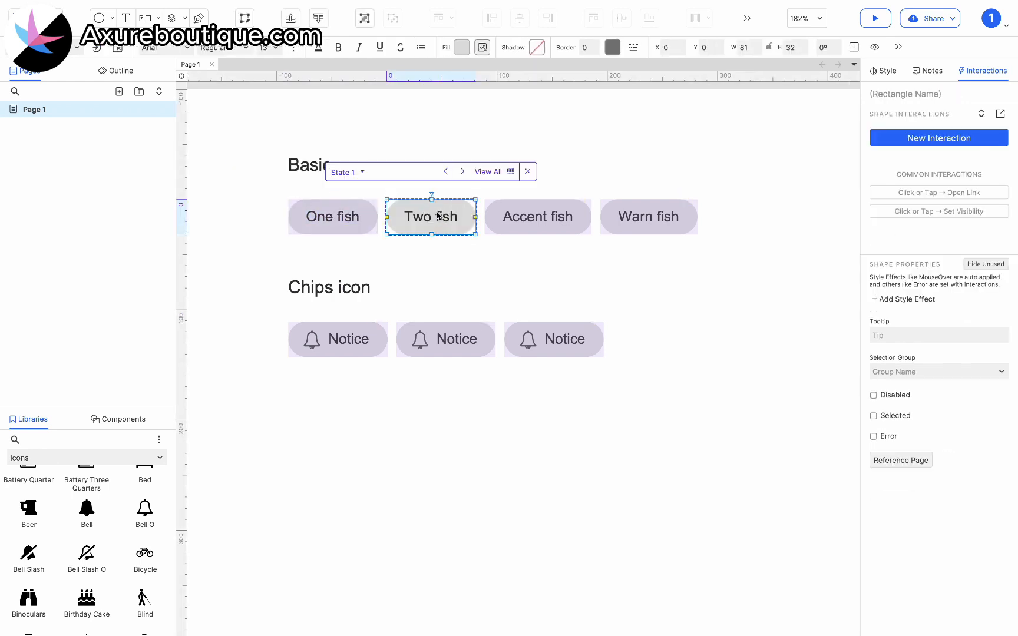
double_click(539, 217)
click(643, 216)
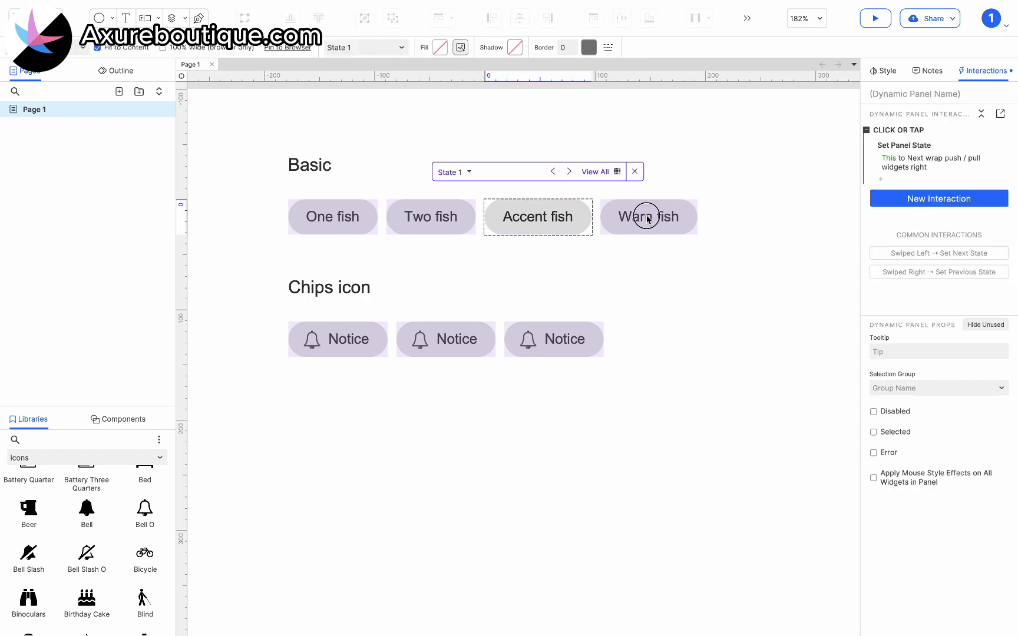
double_click(648, 218)
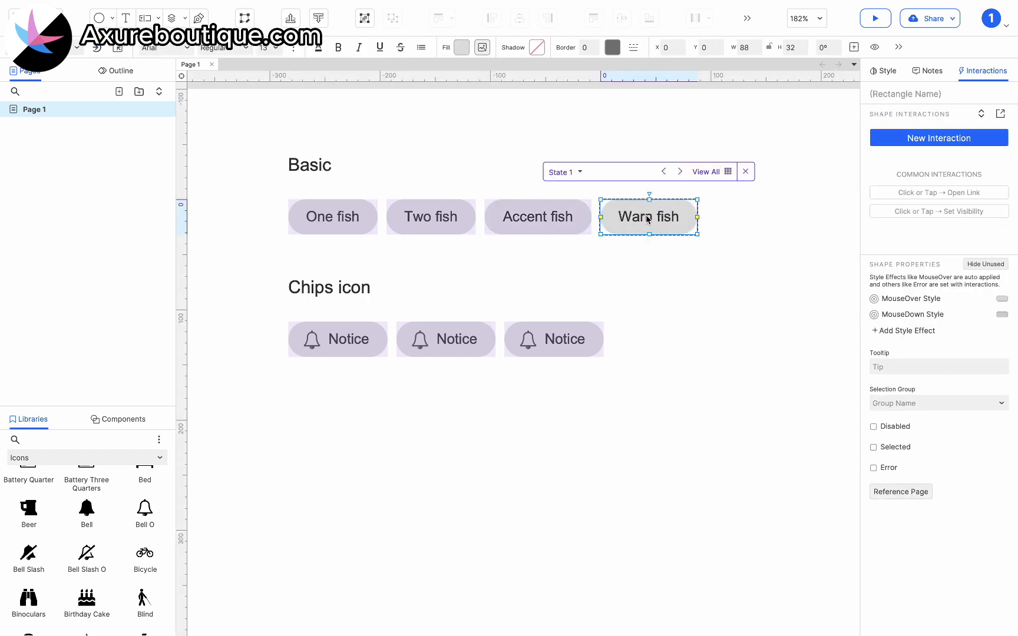
Step: Add a MouseDown style with fill color #434FC2 to the One fish shape in State 2
click(344, 218)
double_click(347, 218)
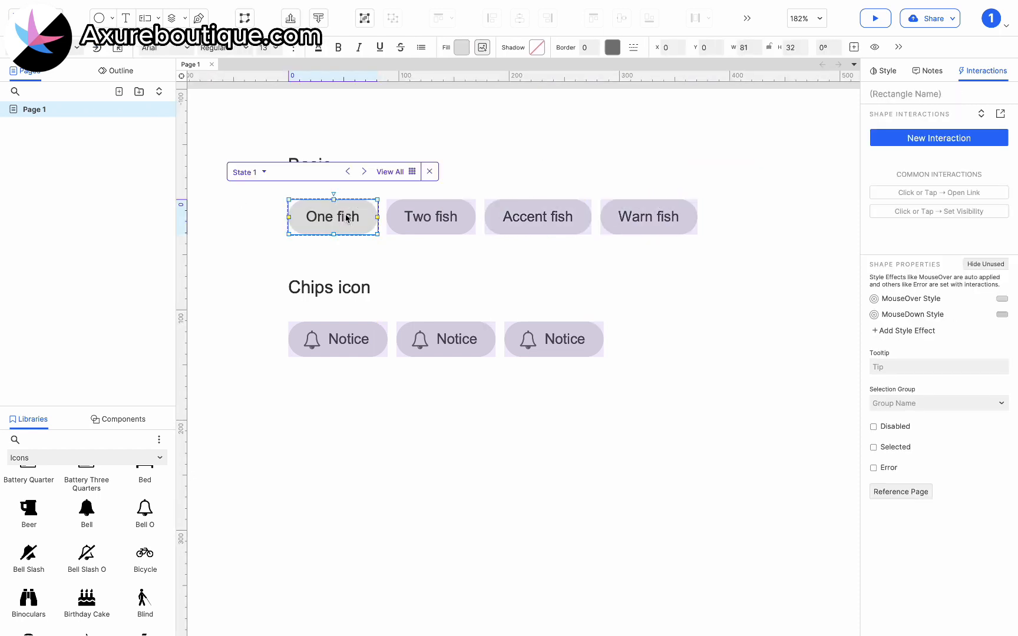
click(253, 174)
click(259, 131)
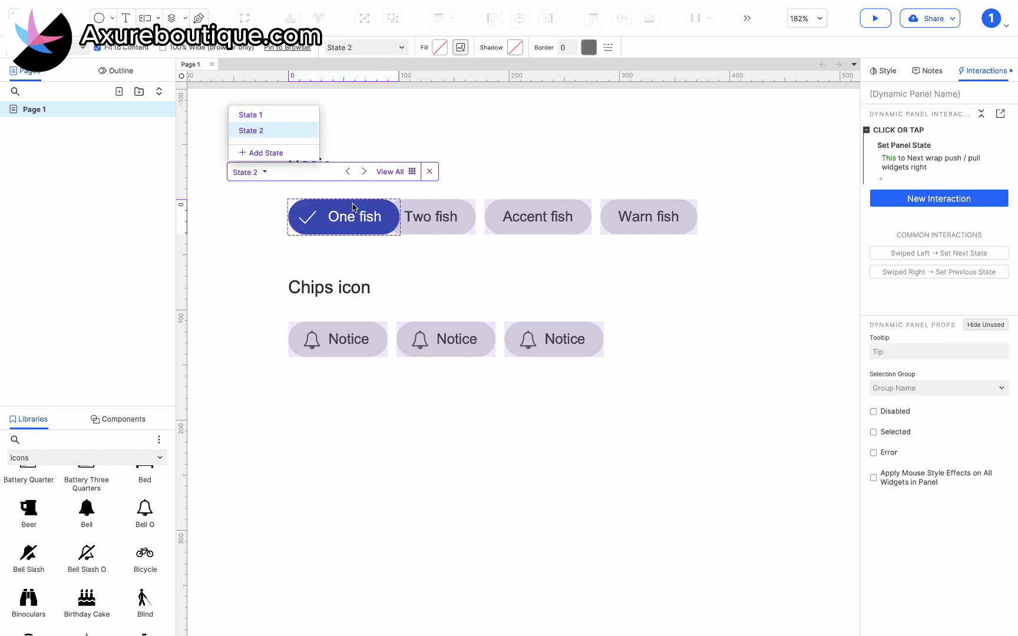
click(357, 211)
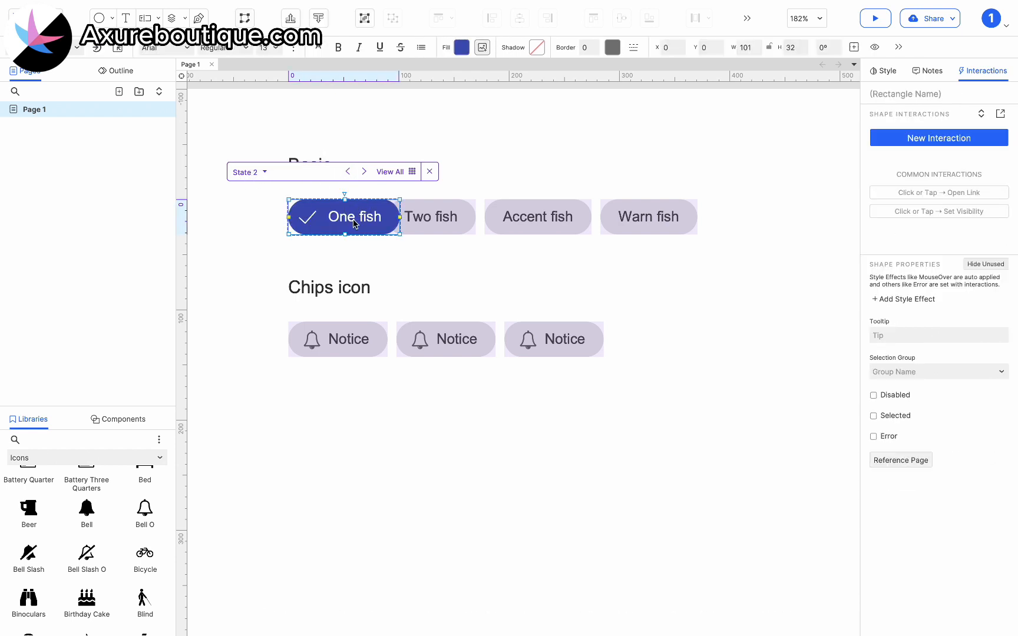
click(919, 298)
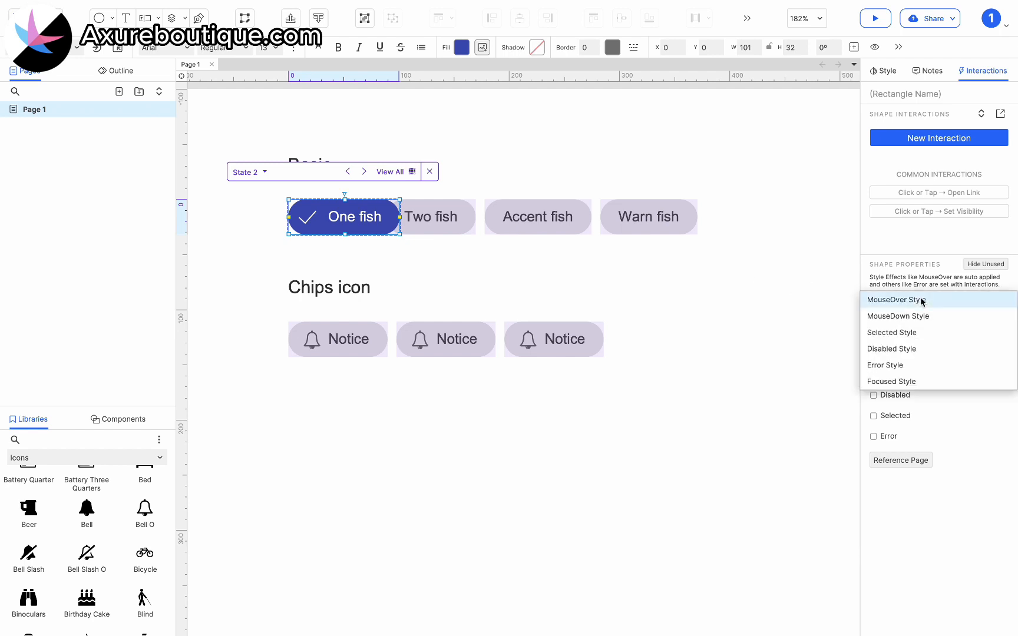
click(913, 315)
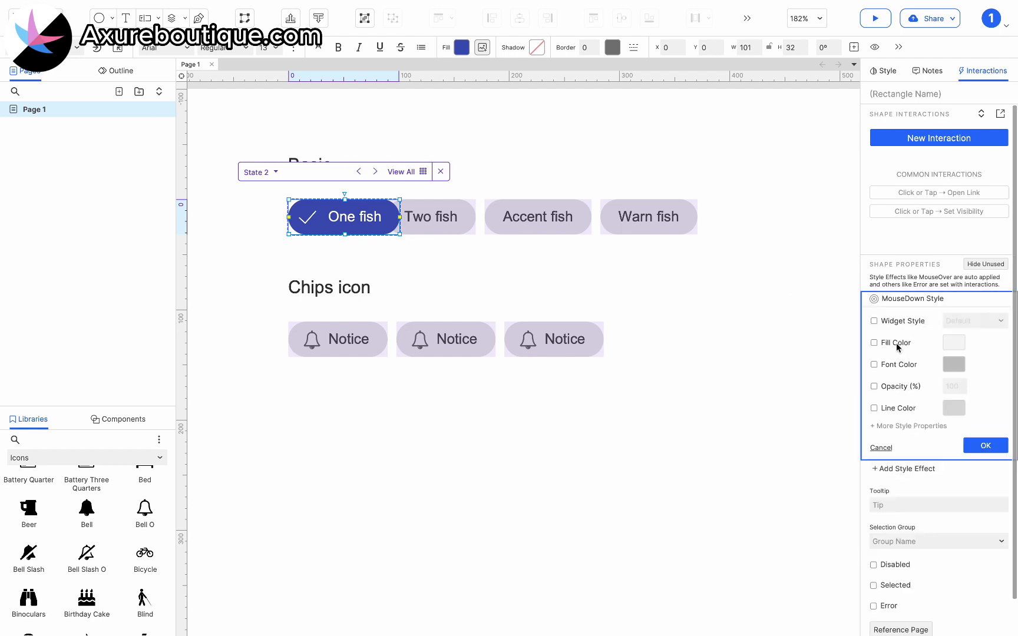
click(898, 347)
click(955, 344)
click(938, 529)
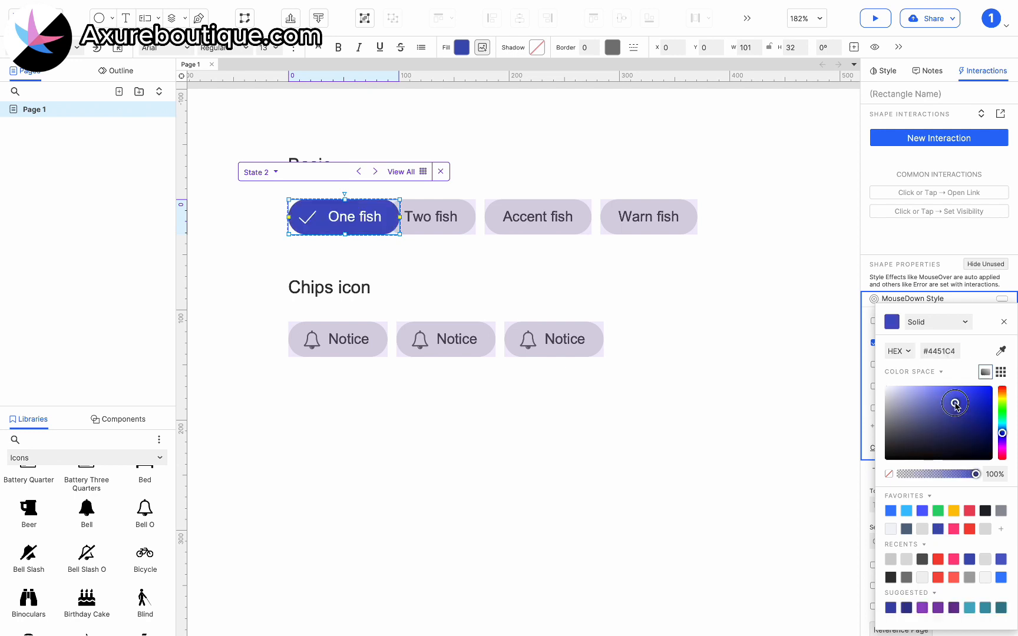
drag(956, 406, 957, 408)
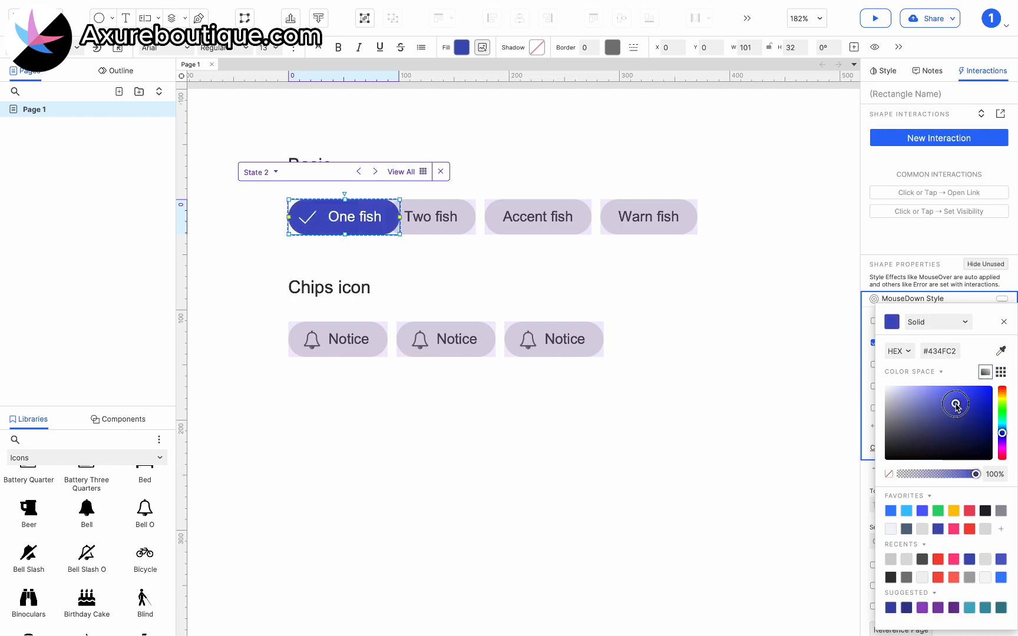
click(1004, 321)
click(987, 446)
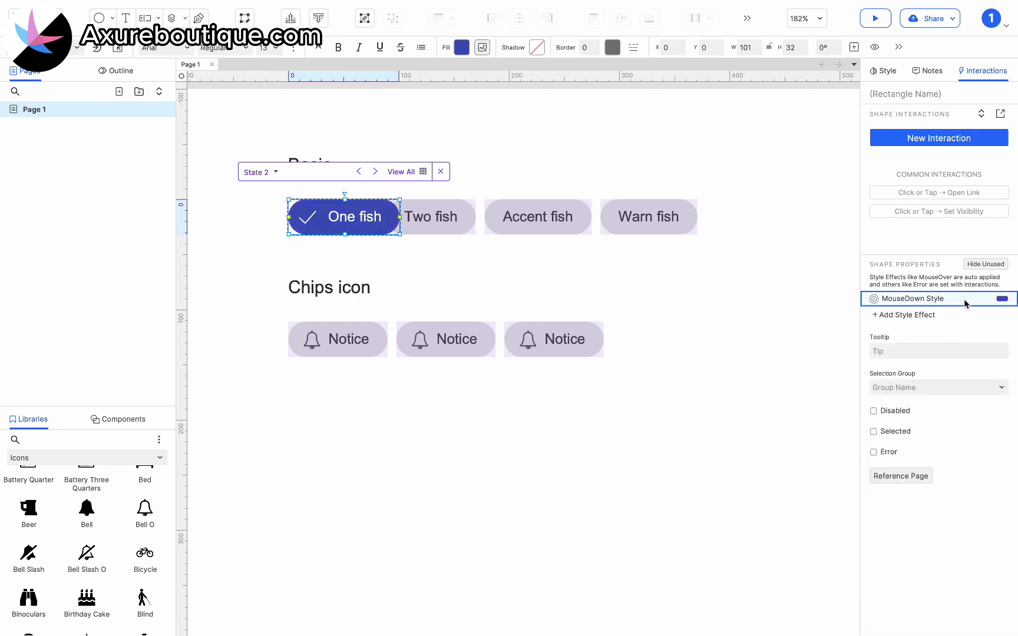
Step: Apply the One fish chip's blue MouseDown style to the Two fish shape in State 2
click(432, 218)
double_click(440, 218)
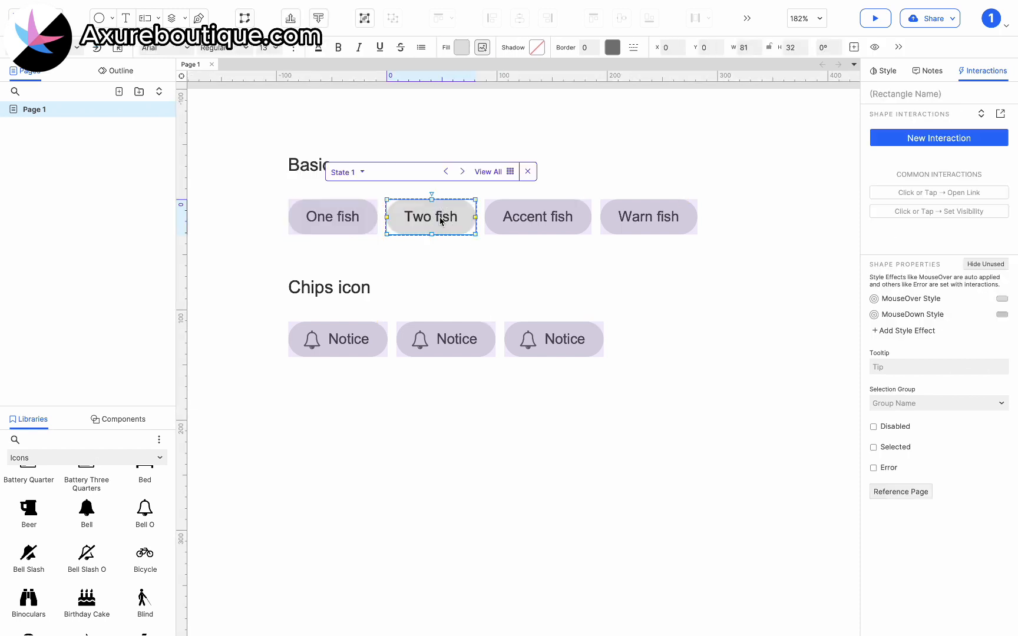
click(345, 173)
click(359, 130)
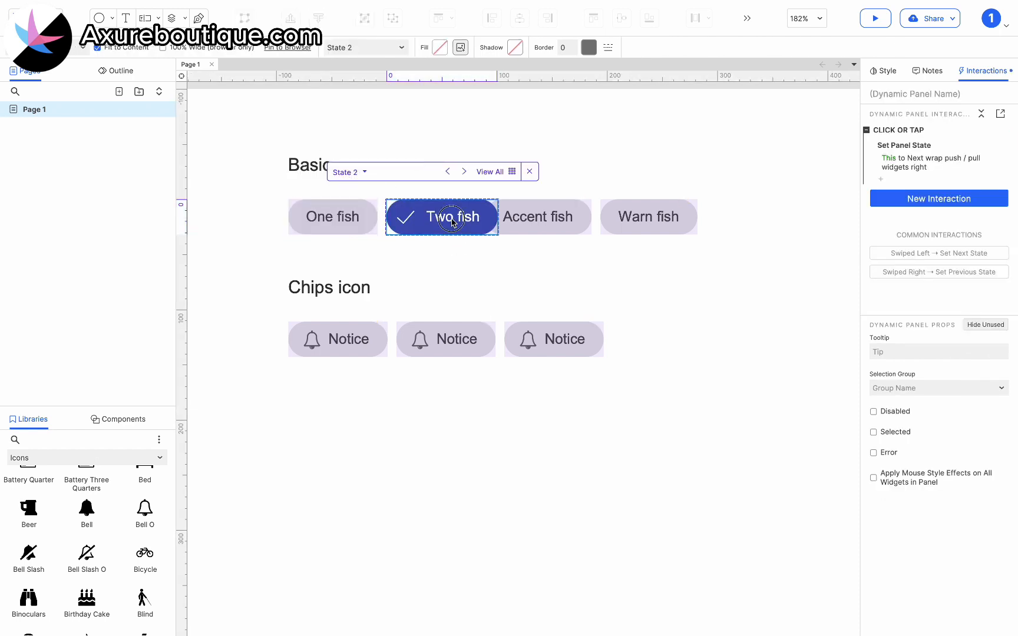
click(456, 221)
Step: Add a MouseDown style with fill color #F02F69 to the Accent fish shape in State 2
click(542, 223)
click(543, 218)
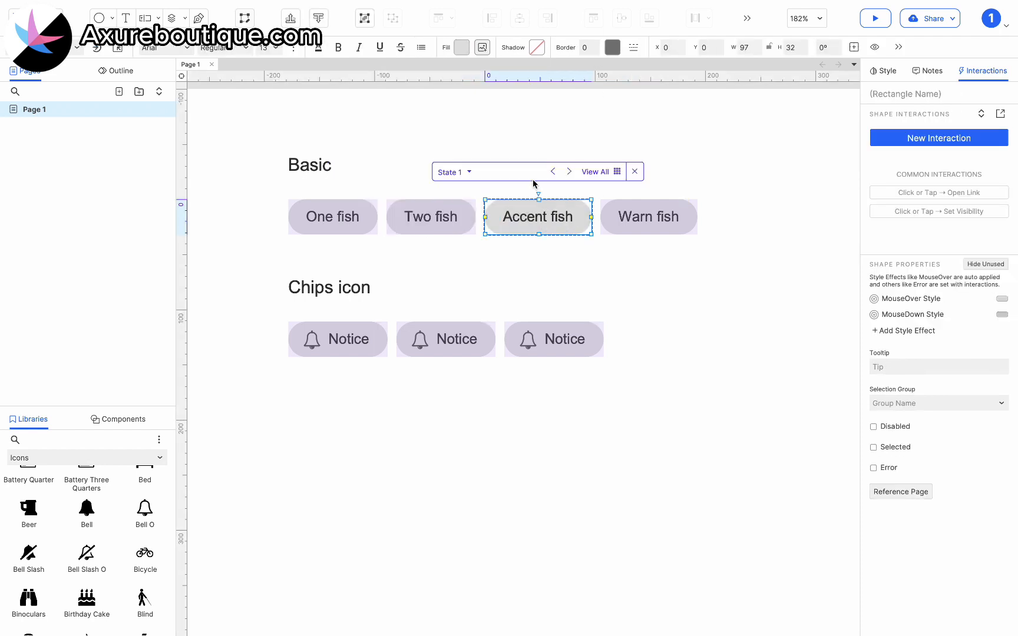
click(458, 172)
click(456, 131)
click(577, 225)
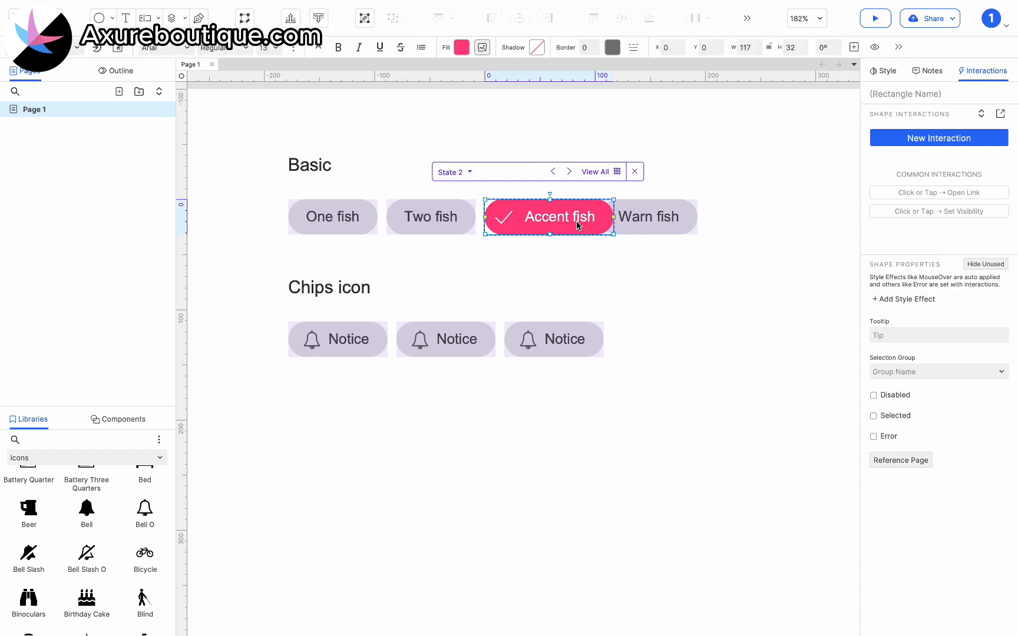
click(885, 299)
click(898, 315)
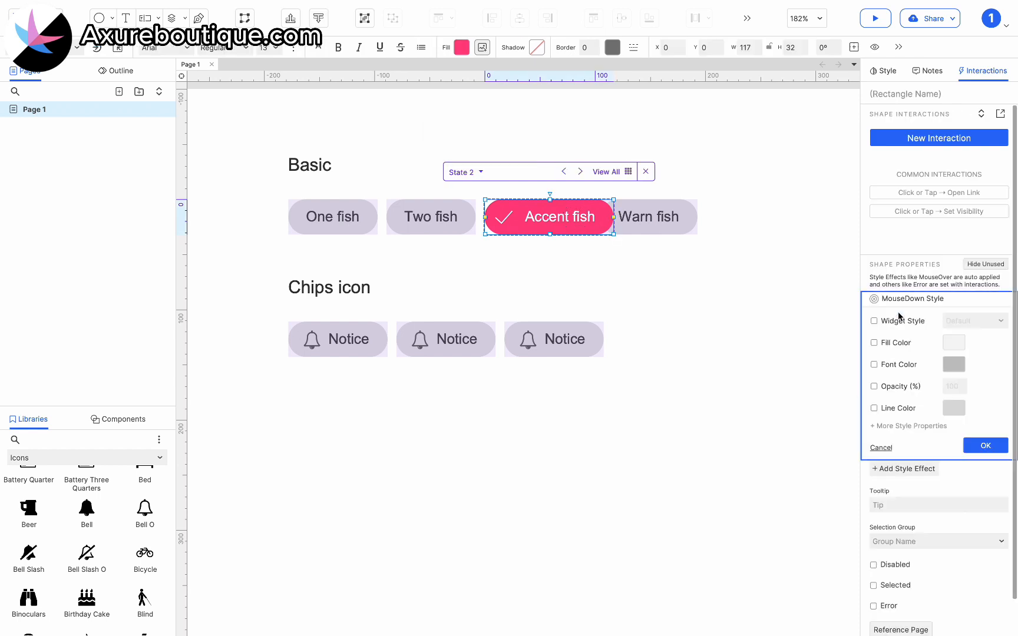
click(908, 349)
click(954, 344)
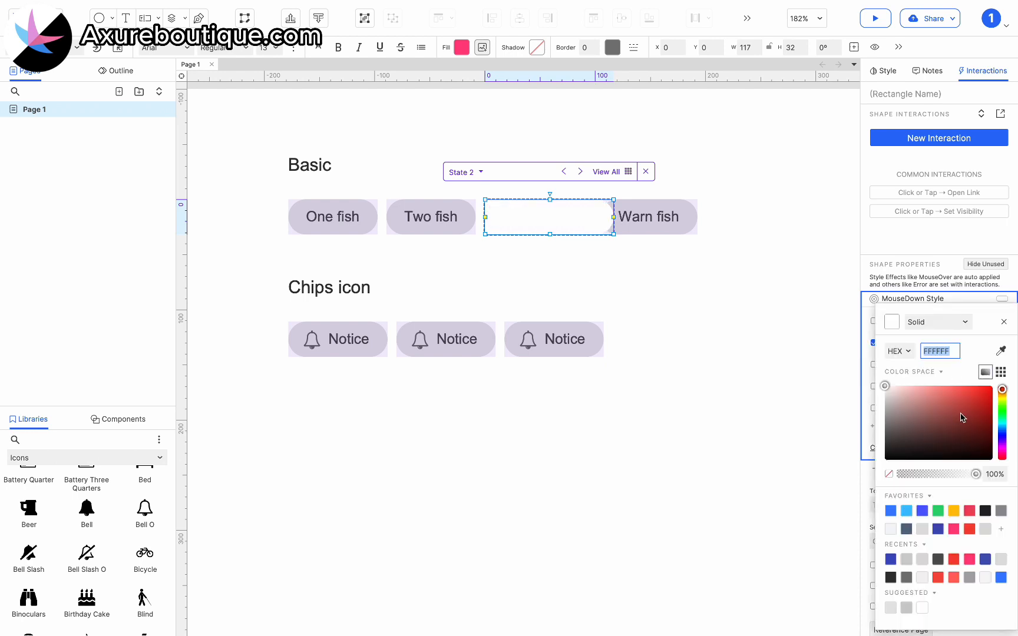
click(954, 529)
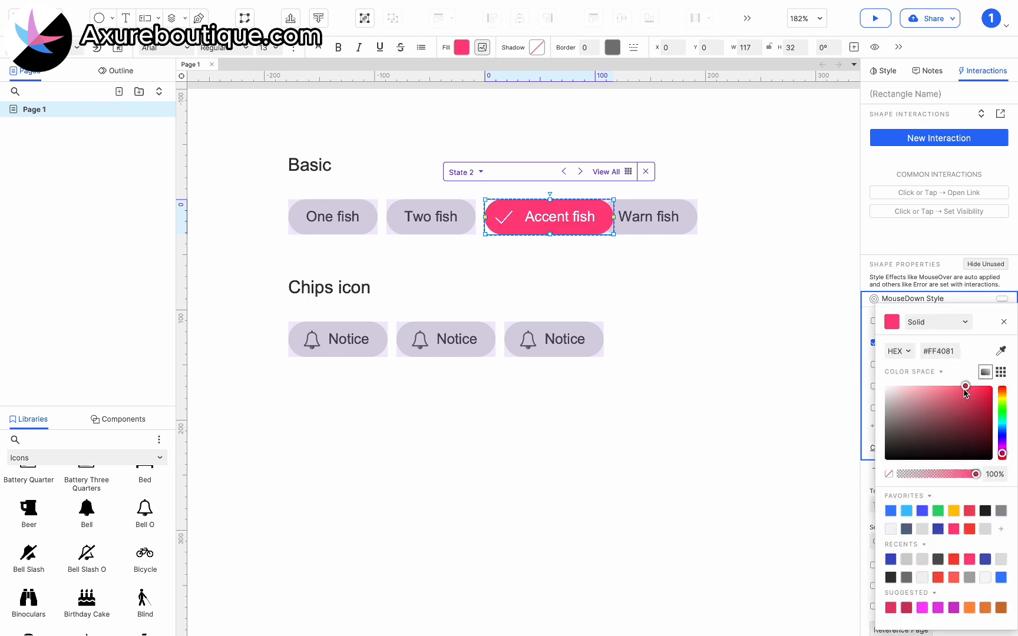
drag(965, 390, 971, 390)
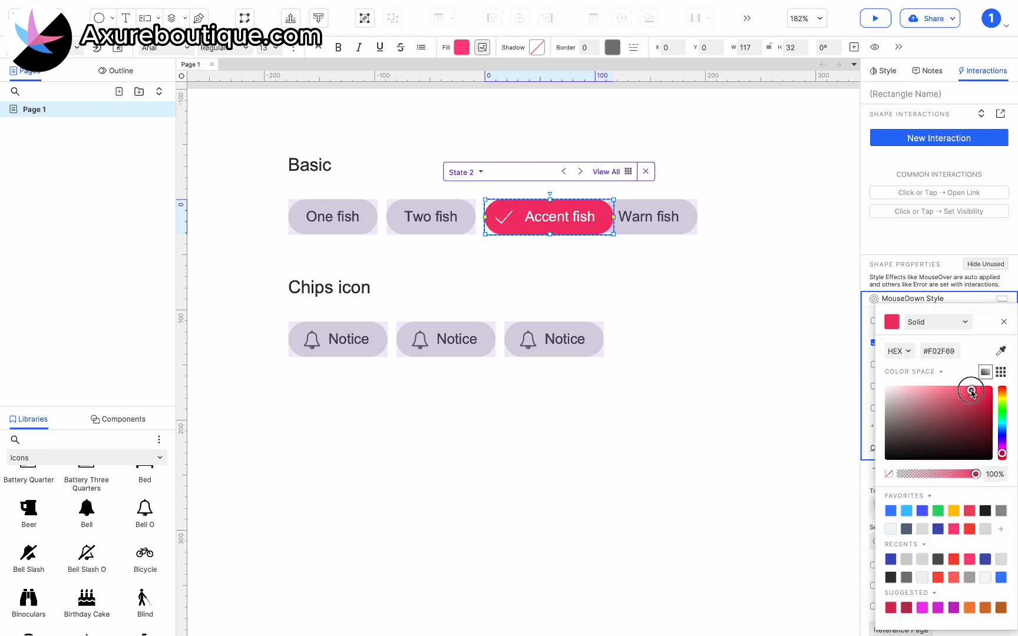
click(1004, 322)
Step: Add a MouseDown style with a slightly darker red fill color to the Warn fish shape in State 2
click(674, 219)
double_click(674, 219)
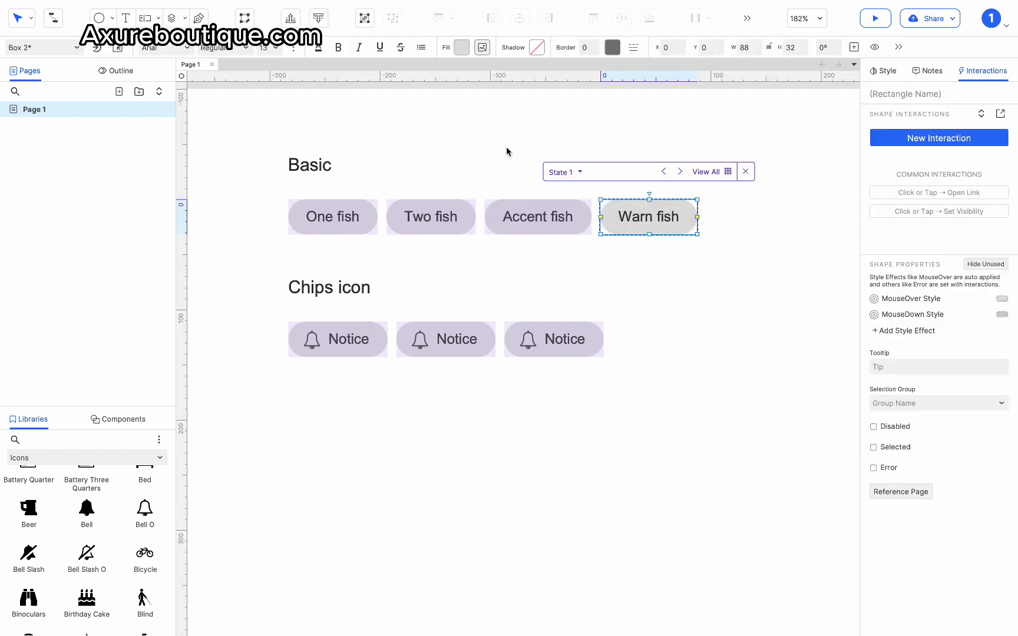
click(570, 172)
click(564, 130)
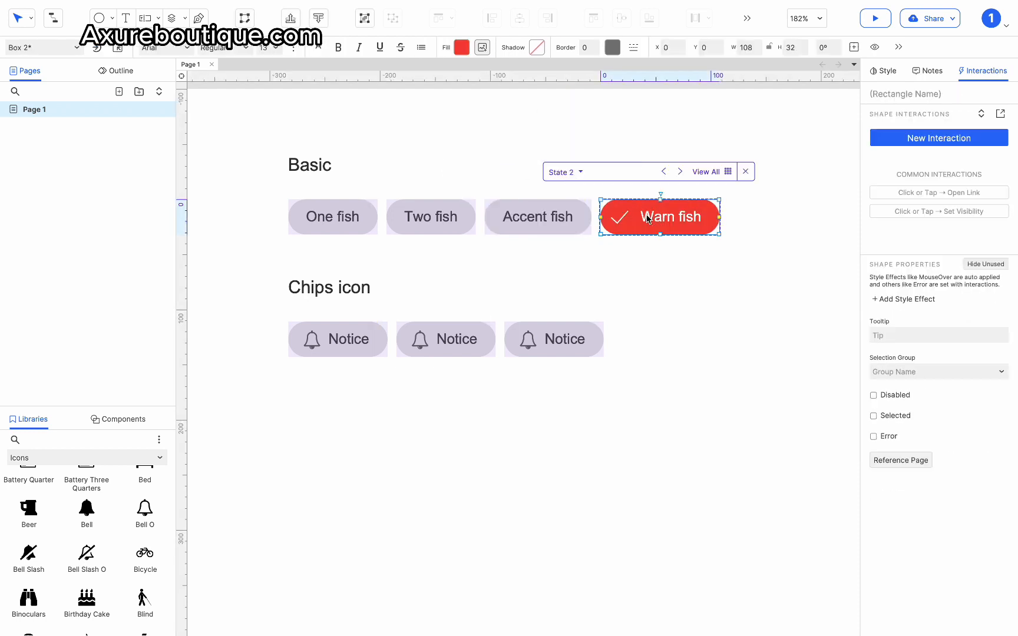
click(889, 299)
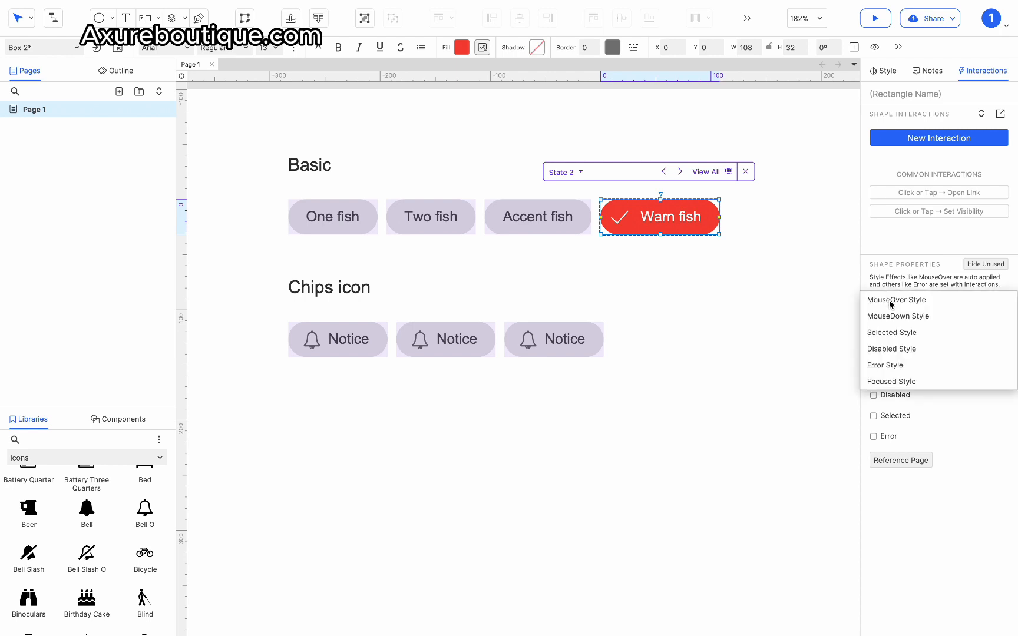
click(896, 315)
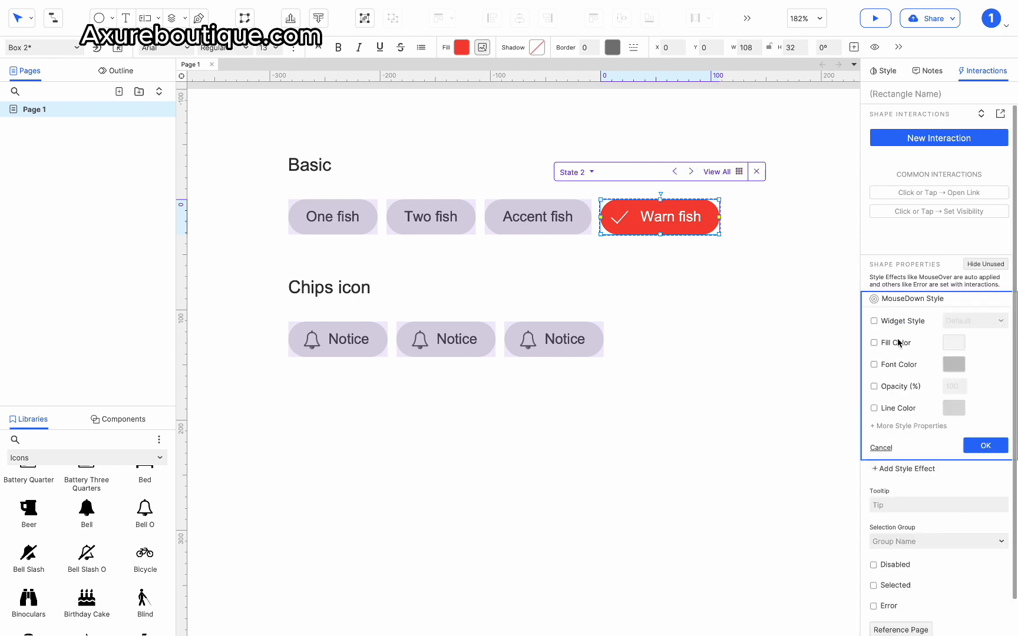
click(900, 343)
click(957, 343)
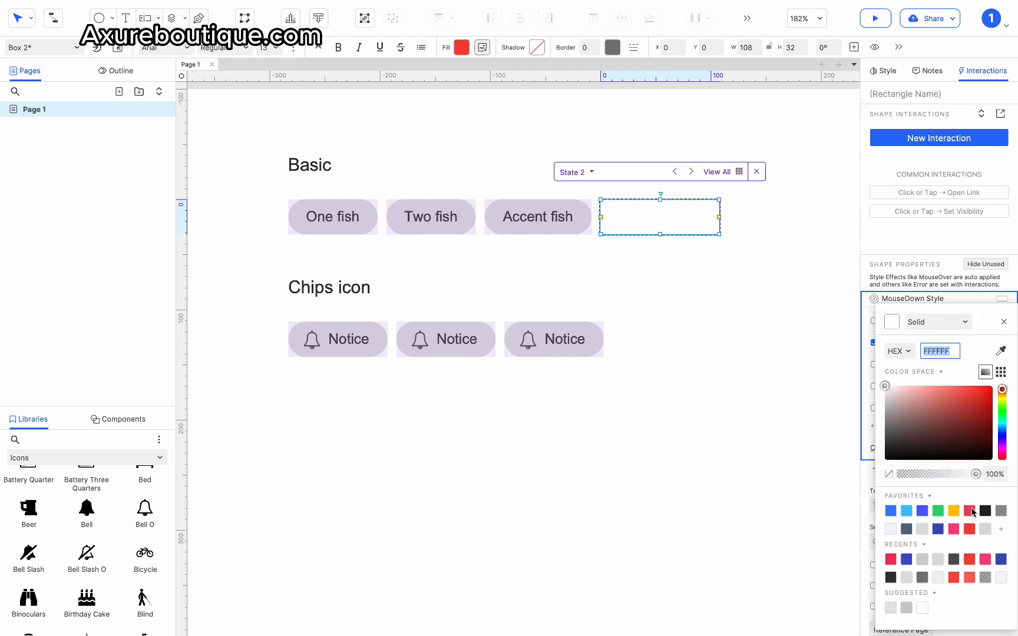
click(970, 530)
drag(970, 403, 976, 398)
click(722, 398)
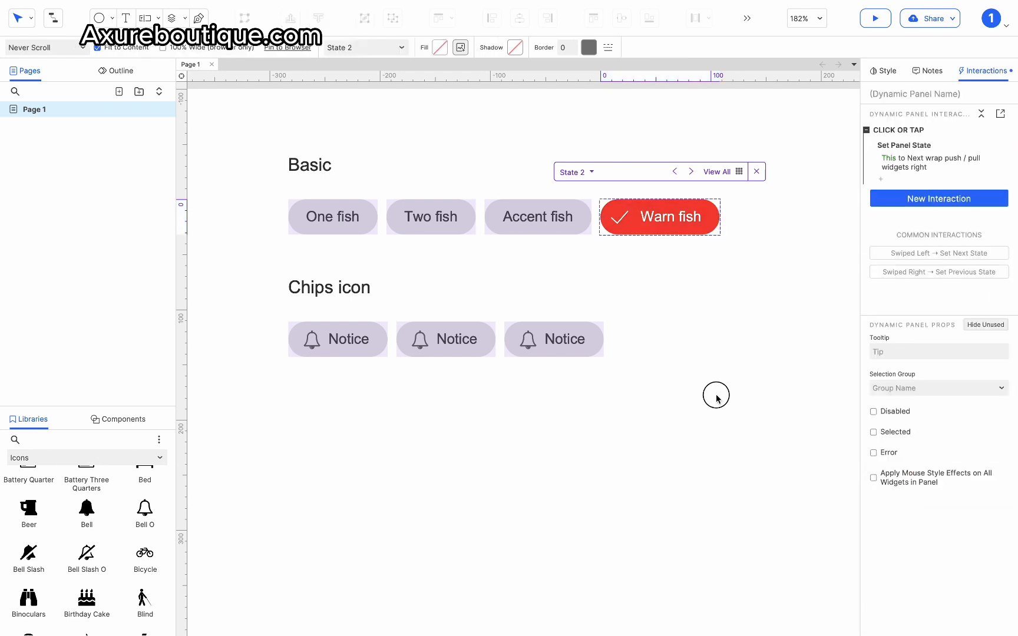
click(730, 404)
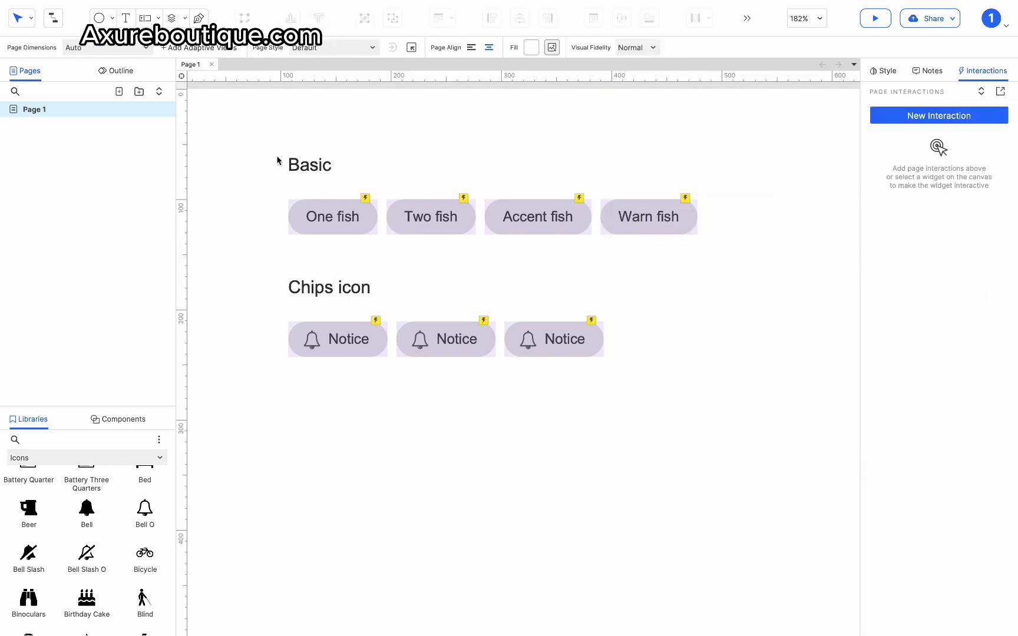
Step: Duplicate the Basic label and its four chips below the Chips icon row and retitle the copied label "Stacked chips"
drag(268, 146, 699, 237)
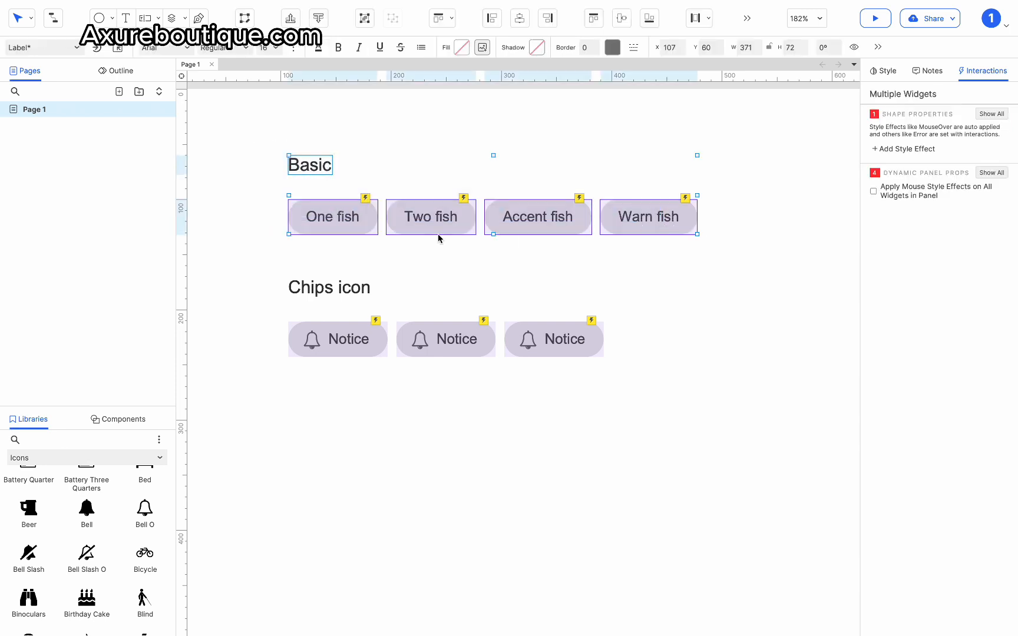
ctrl+drag(317, 175, 308, 411)
double_click(307, 412)
text(Stacked chips)
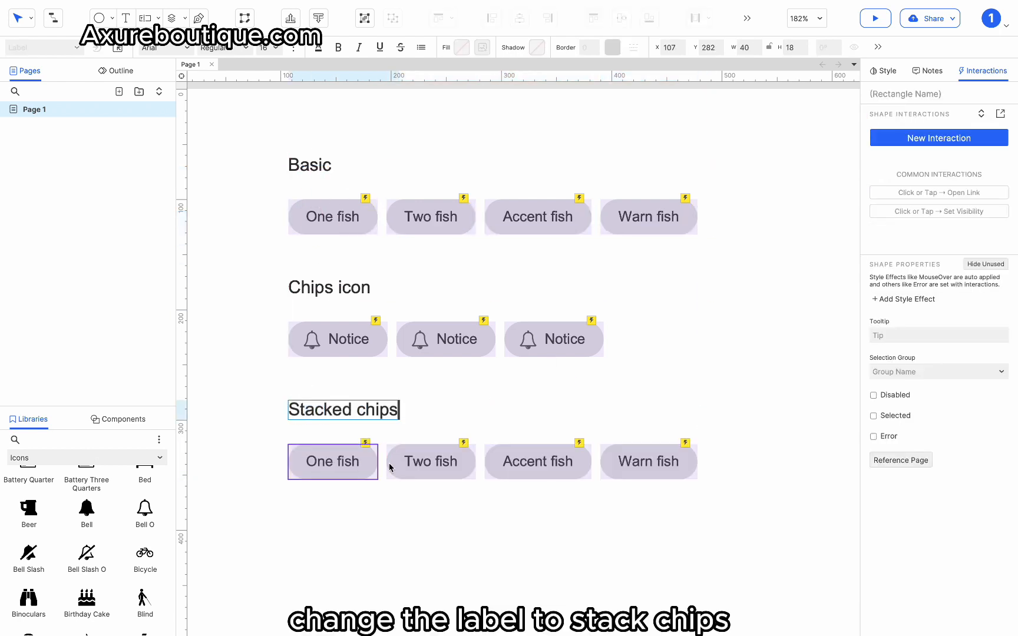
Step: Stack the copied Two fish, Accent fish and Warn fish chips vertically beneath One fish, aligned to its left edge
click(418, 460)
drag(442, 461, 346, 505)
click(530, 462)
drag(530, 463, 341, 551)
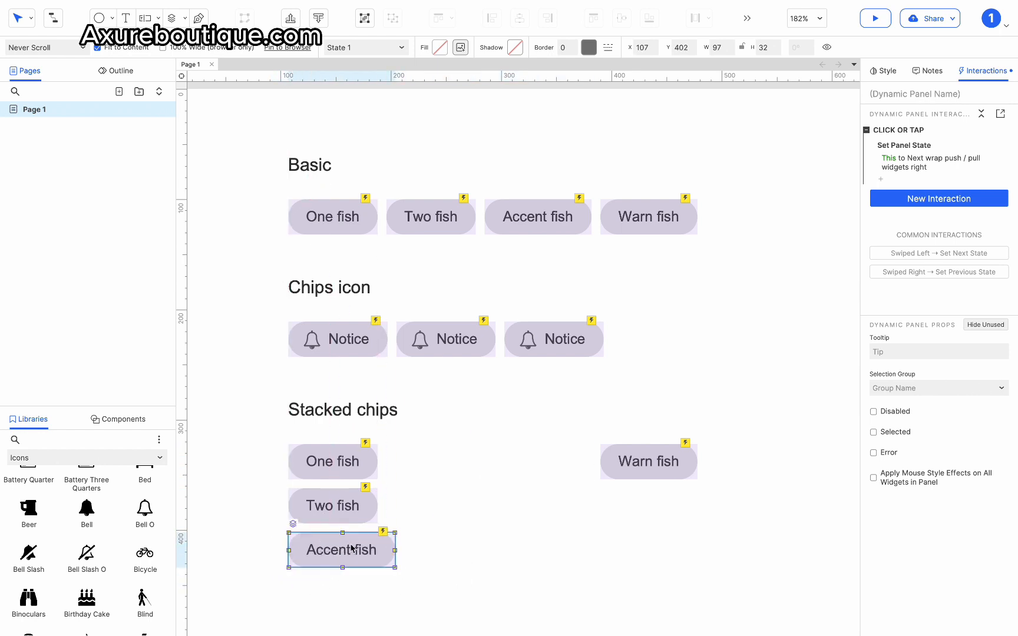
drag(633, 468, 338, 593)
Step: In State 1 of the stacked One fish chip, change the text to "None", left-align it and widen the shape to 160
click(355, 471)
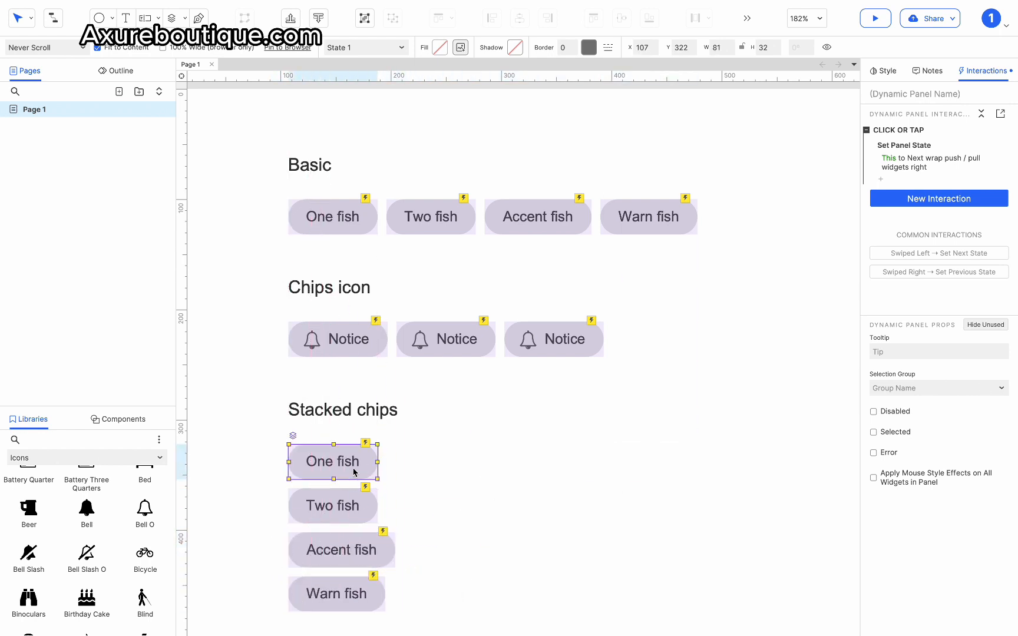
scroll(351, 453, down, 2)
double_click(356, 400)
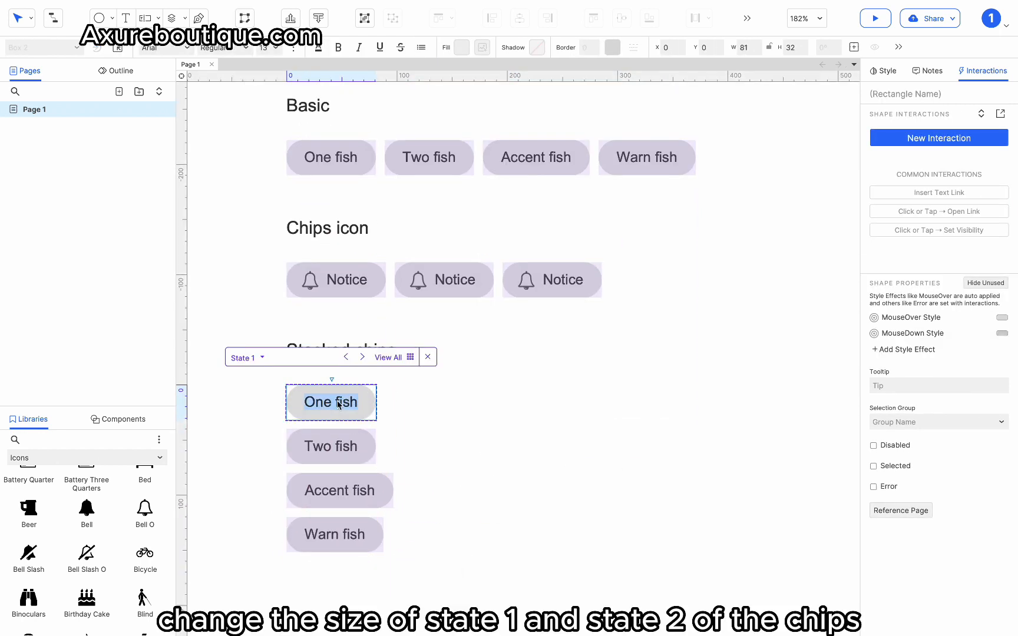
text(None)
key(Escape)
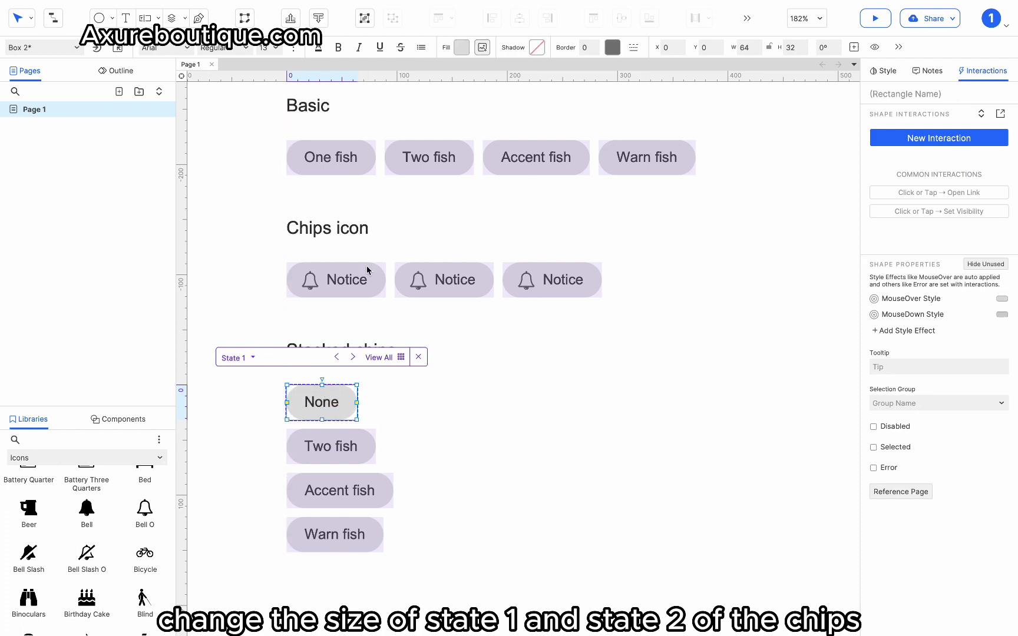
click(883, 71)
click(877, 453)
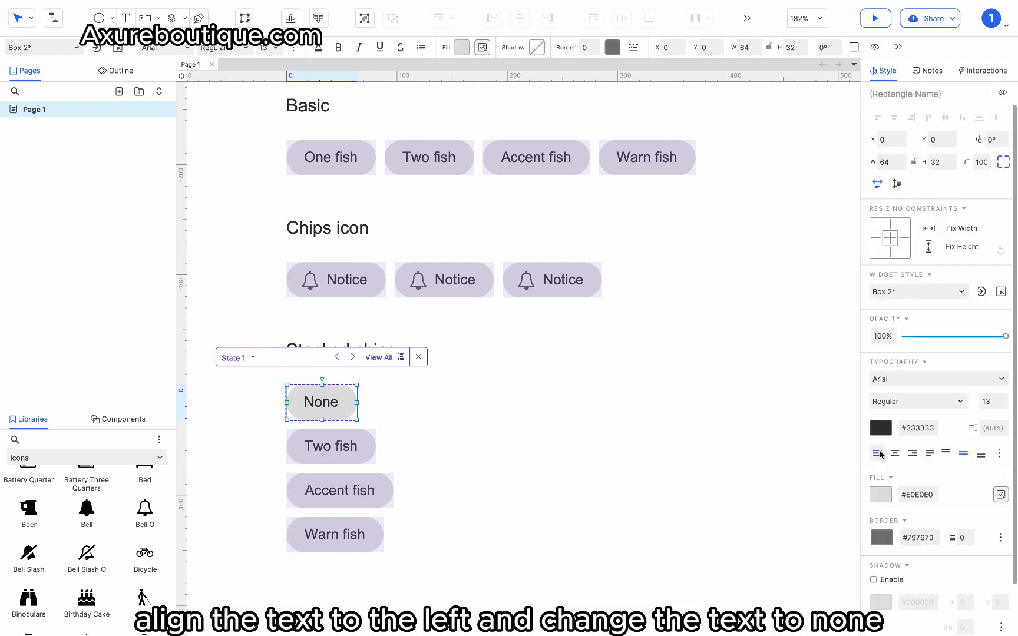
drag(356, 402, 464, 387)
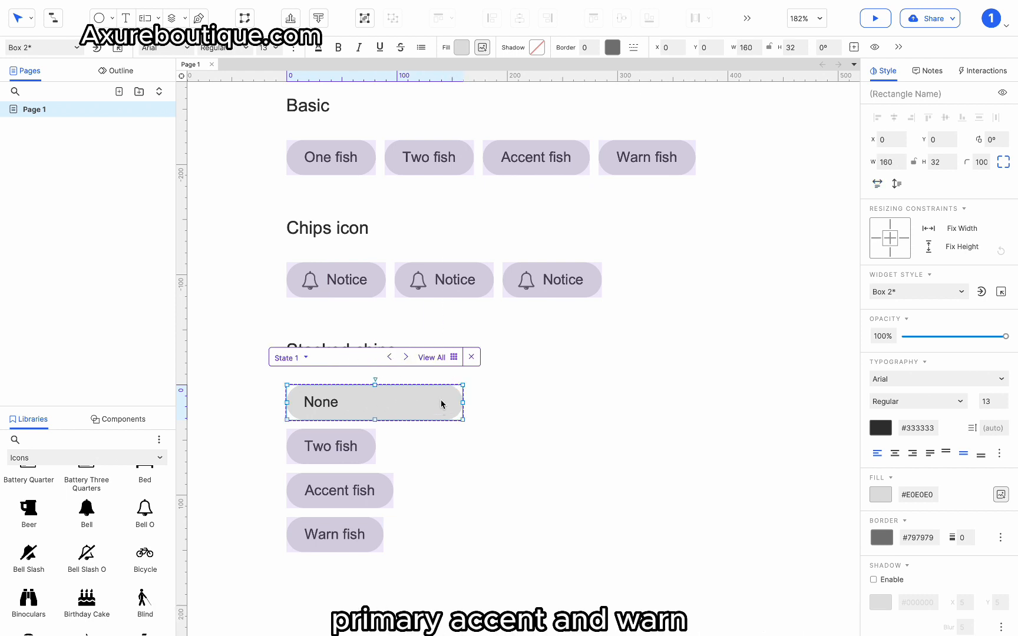
Step: Widen the None chip's State 2 shape to 160, left-align its text, change it to "None" and return to State 1
click(304, 358)
click(297, 318)
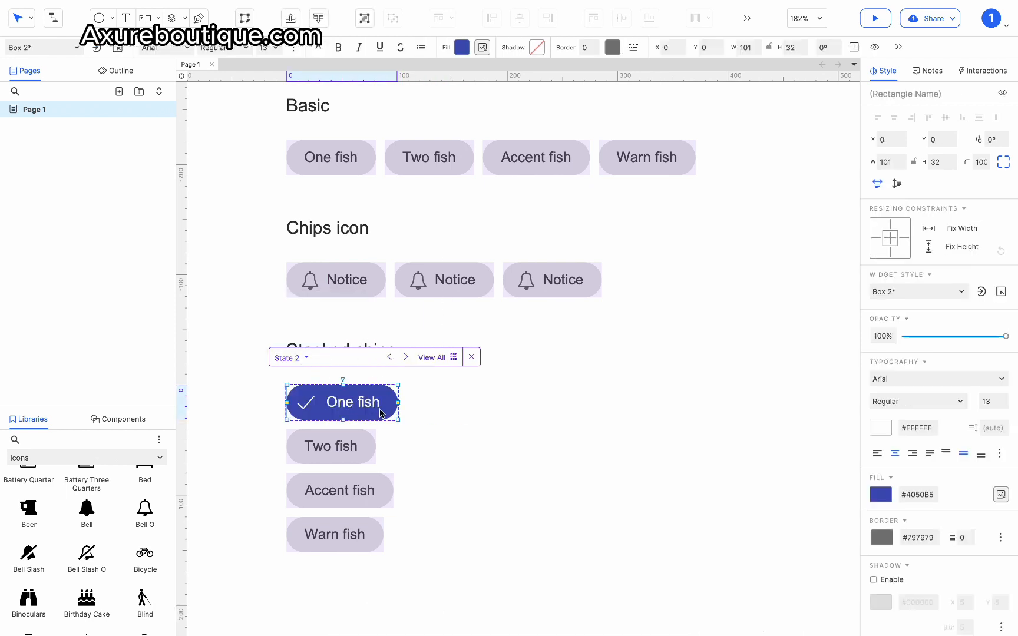
drag(398, 402, 464, 402)
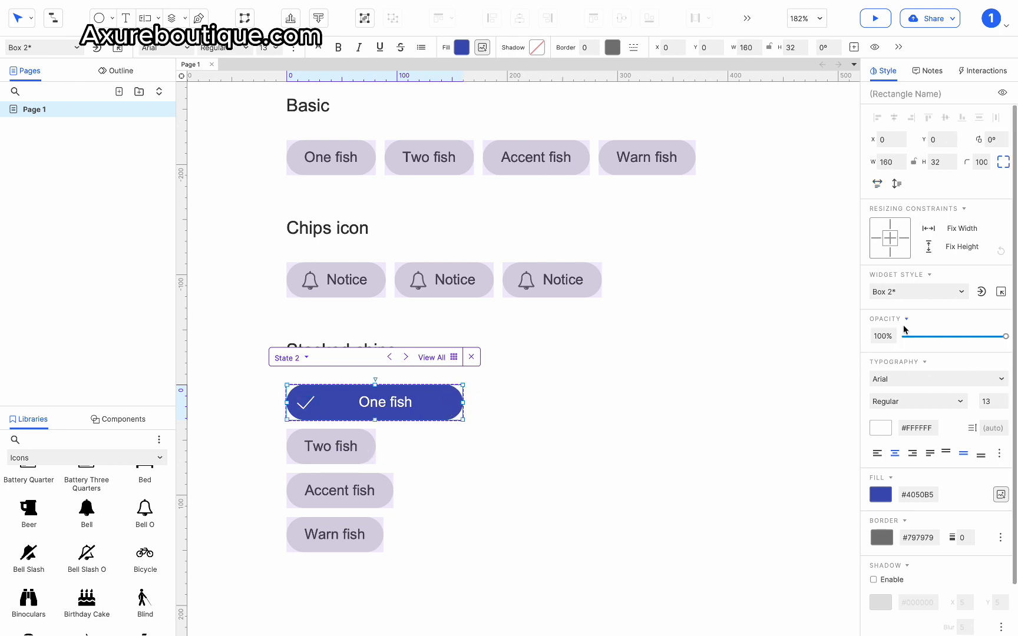
click(879, 454)
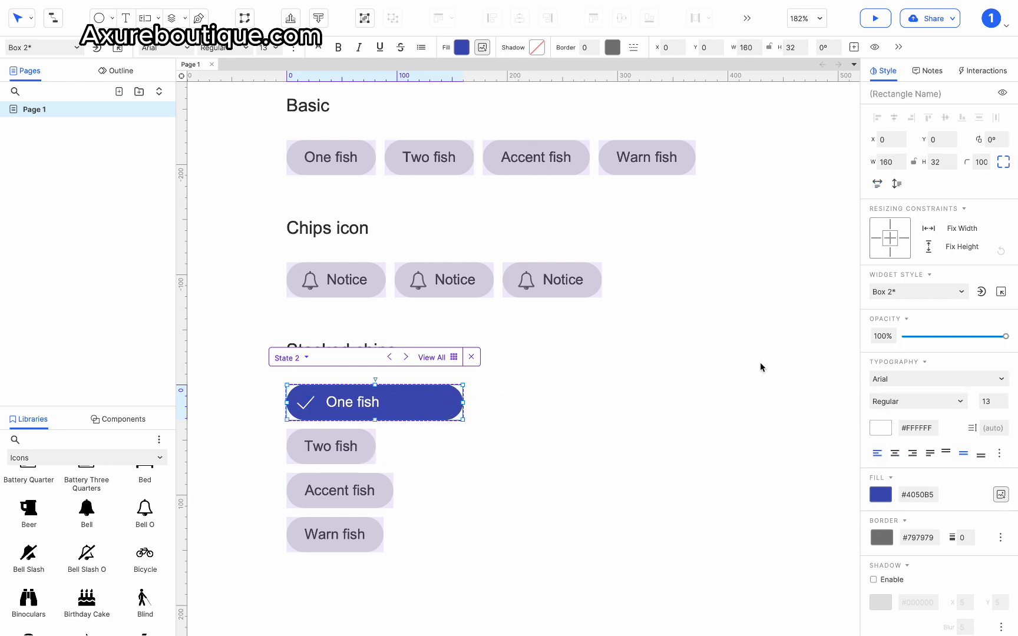
double_click(354, 404)
text(None)
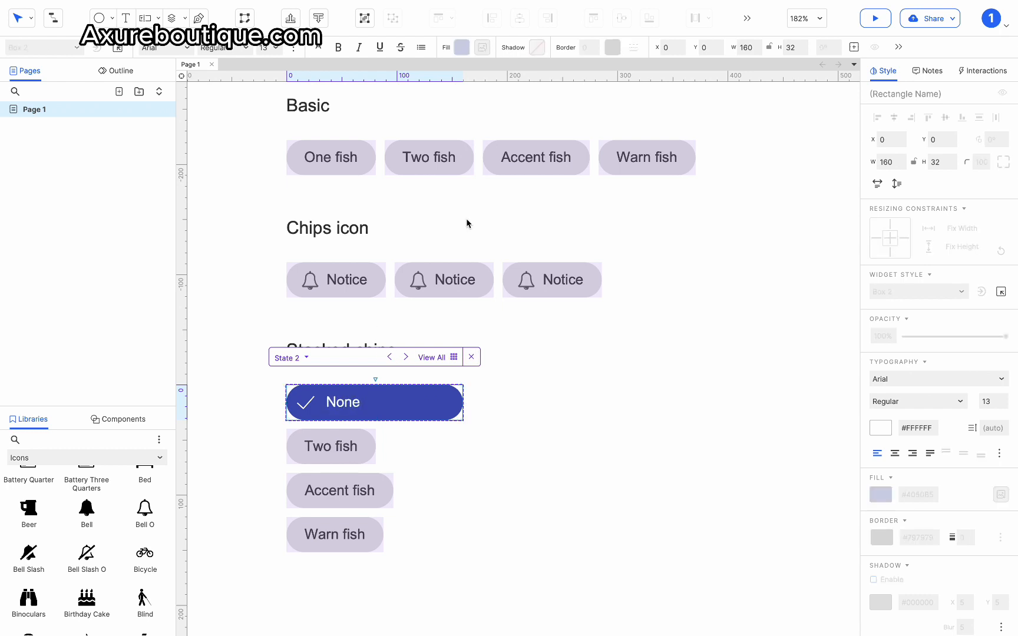
click(298, 357)
click(305, 313)
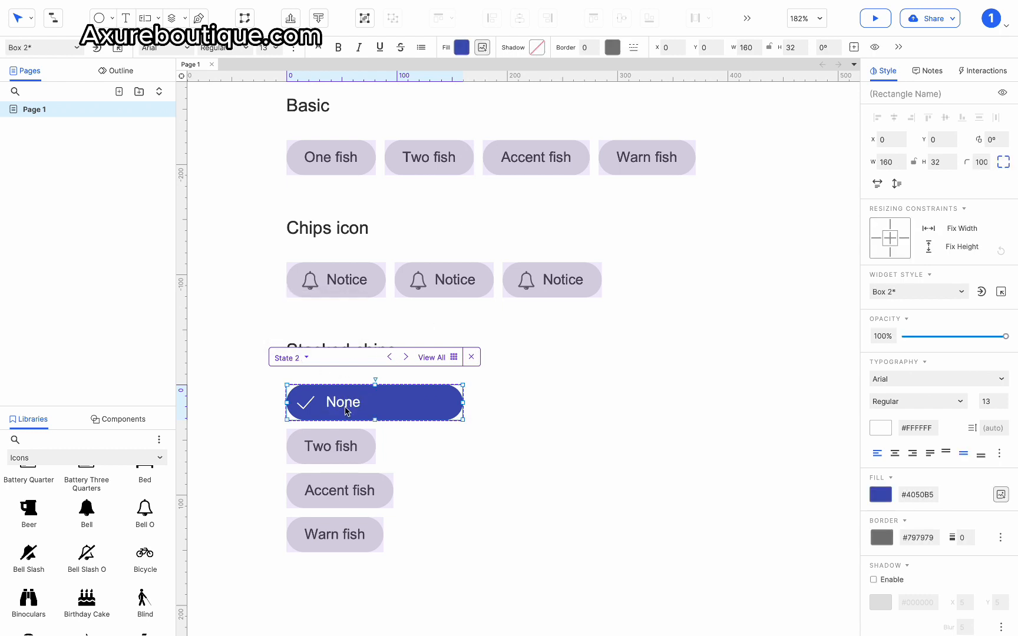
click(292, 357)
click(293, 303)
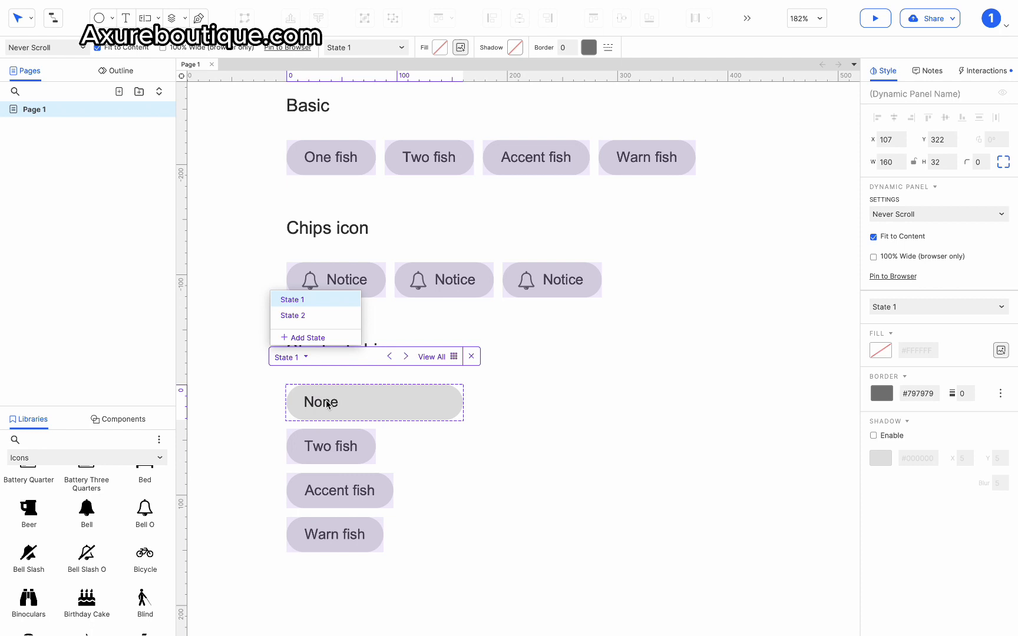
Step: In State 1 of the stacked Two fish chip, widen the shape to 160 and change its text to left-aligned "Primary"
click(337, 442)
drag(376, 450, 462, 446)
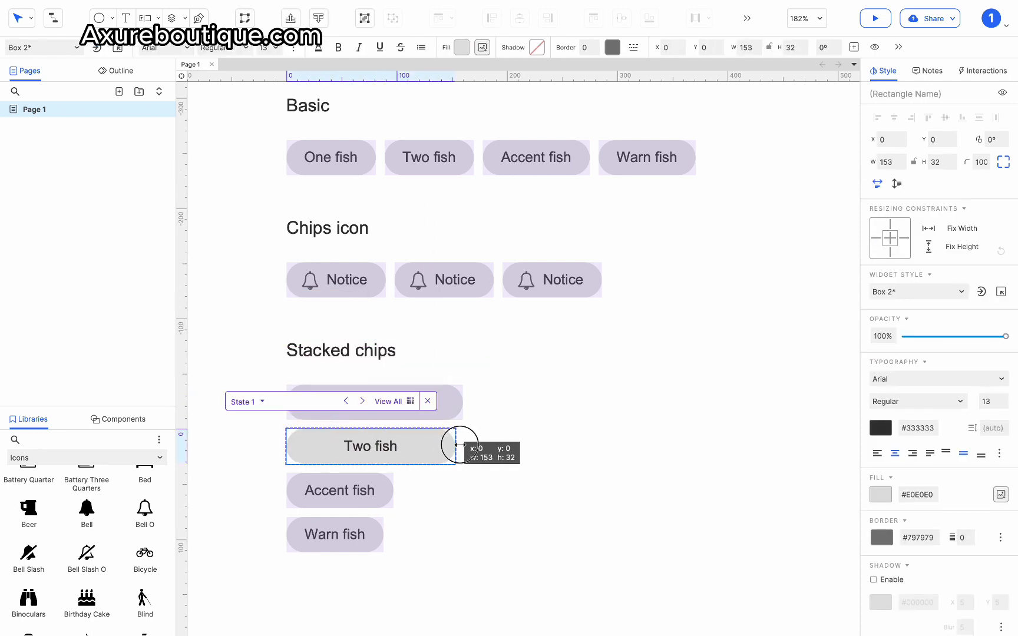
double_click(392, 445)
text(Primary)
key(Escape)
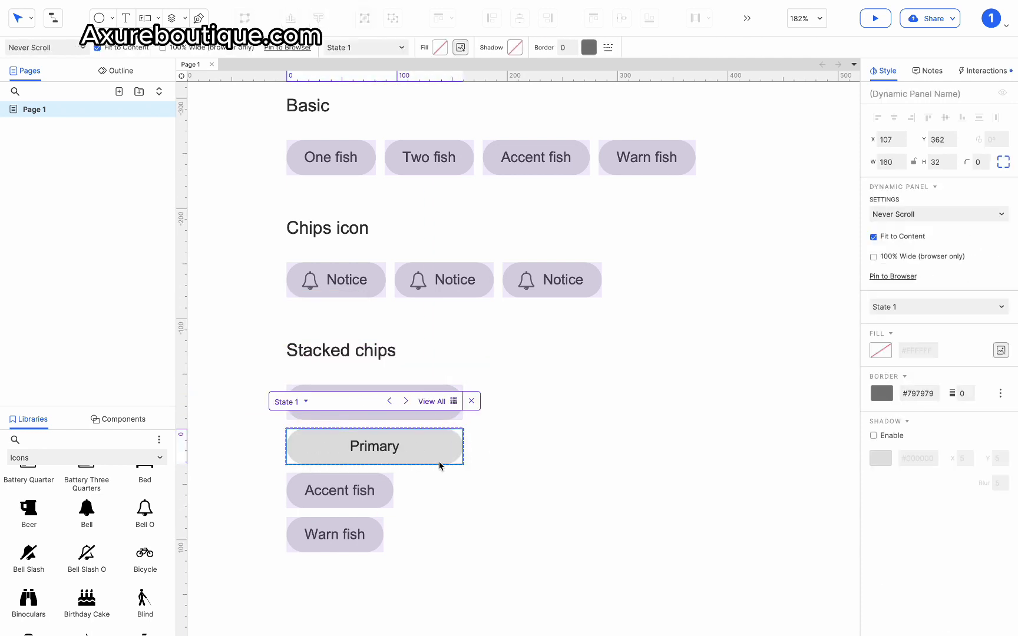
click(877, 453)
Step: In State 2 of the Primary chip, left-align the text, change it to "Primary" and widen the shape to 160
click(288, 401)
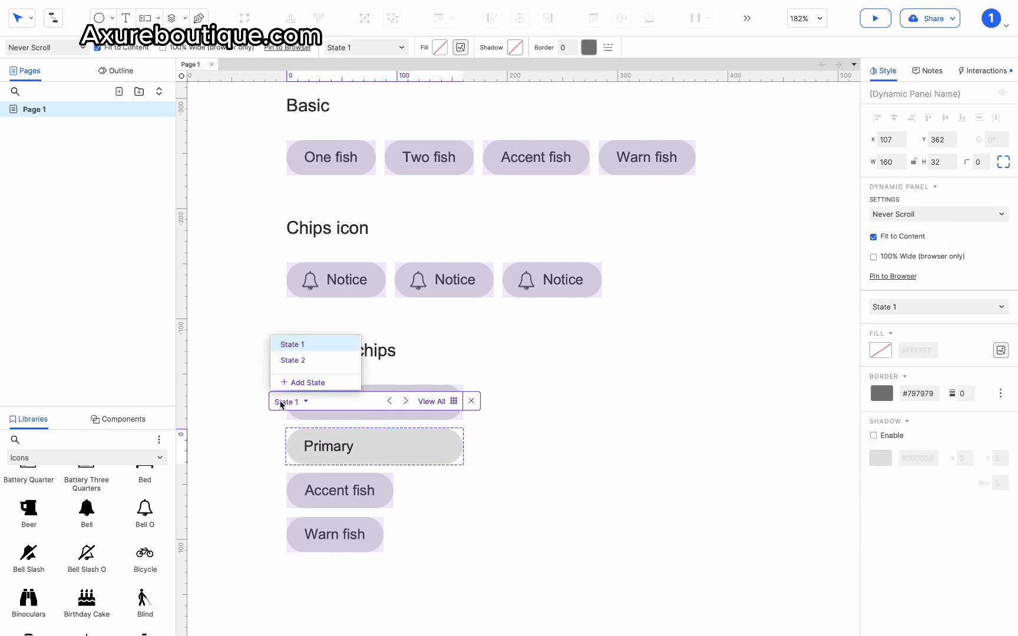
click(293, 360)
click(385, 450)
click(877, 453)
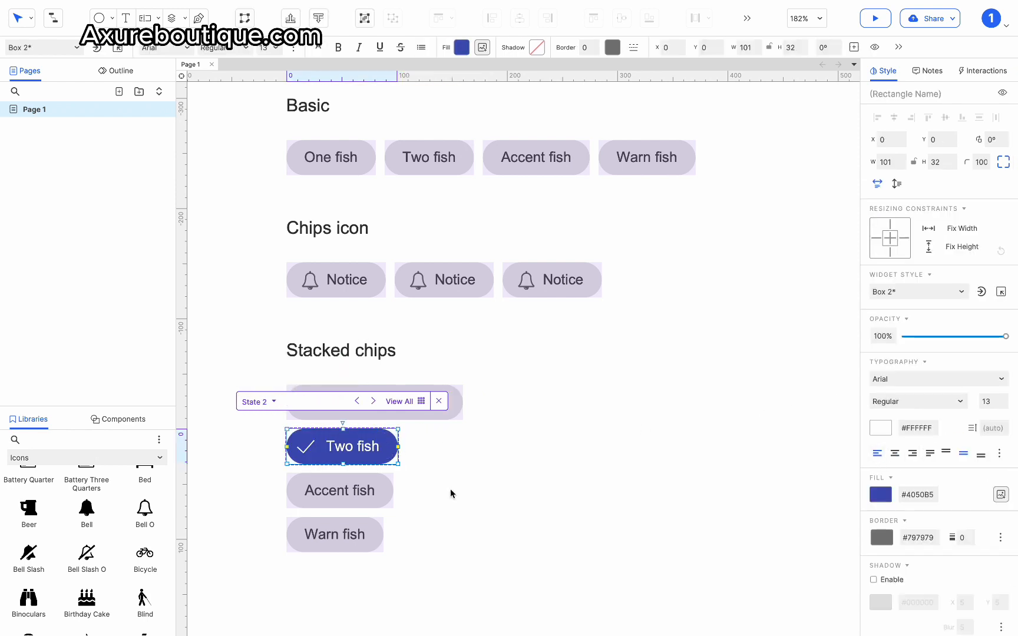
double_click(376, 452)
text(Primary)
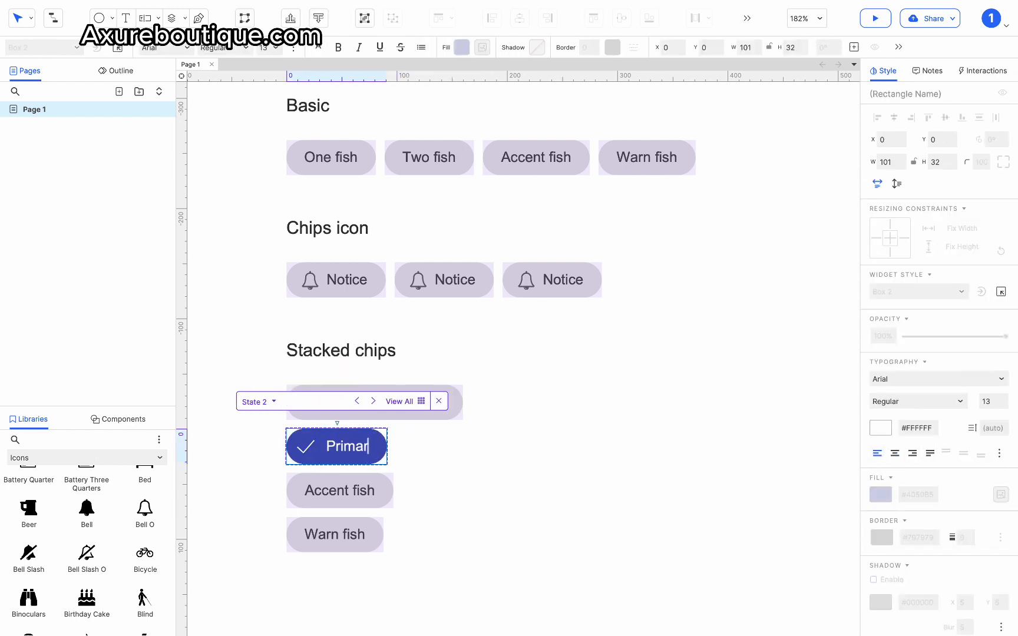
key(Escape)
drag(395, 446, 466, 447)
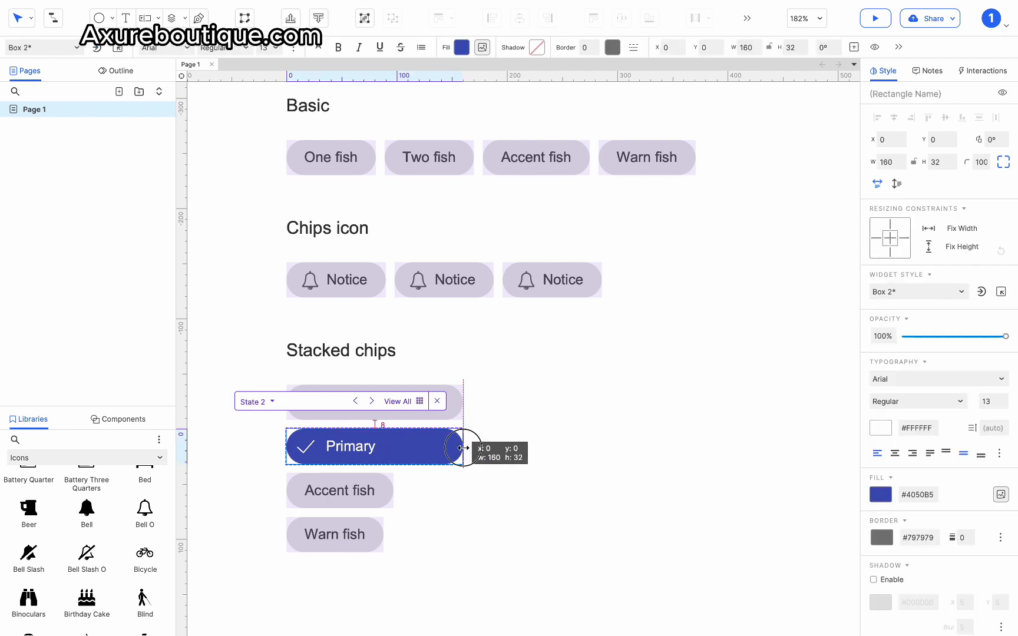
Step: In State 1 of the stacked Accent fish chip, shorten the text to left-aligned "Accent" and widen the shape to 160 from the panel's left edge
click(344, 497)
double_click(342, 493)
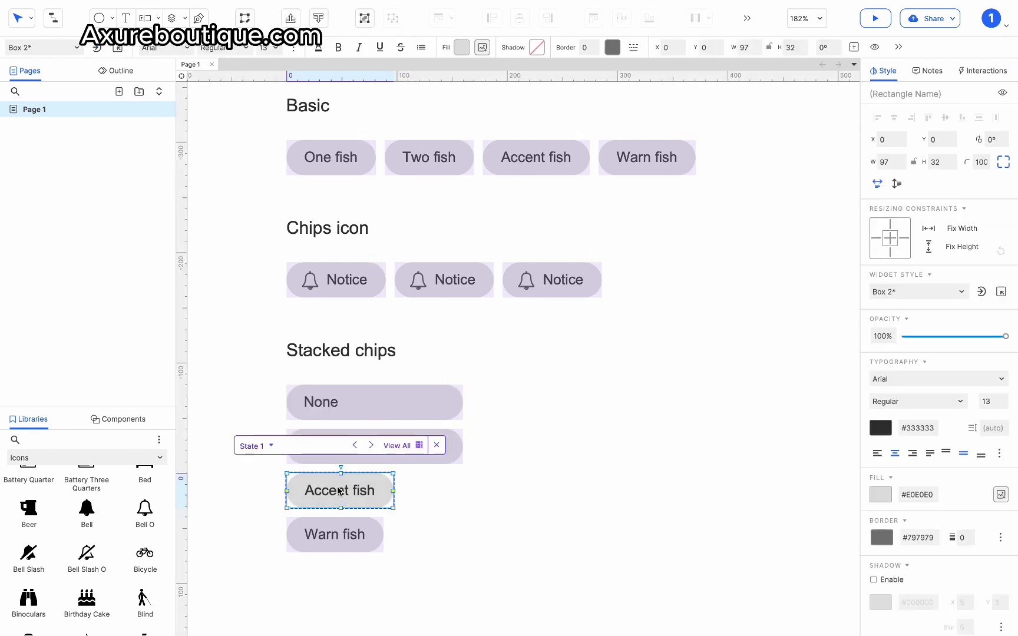
key(BackSpace)
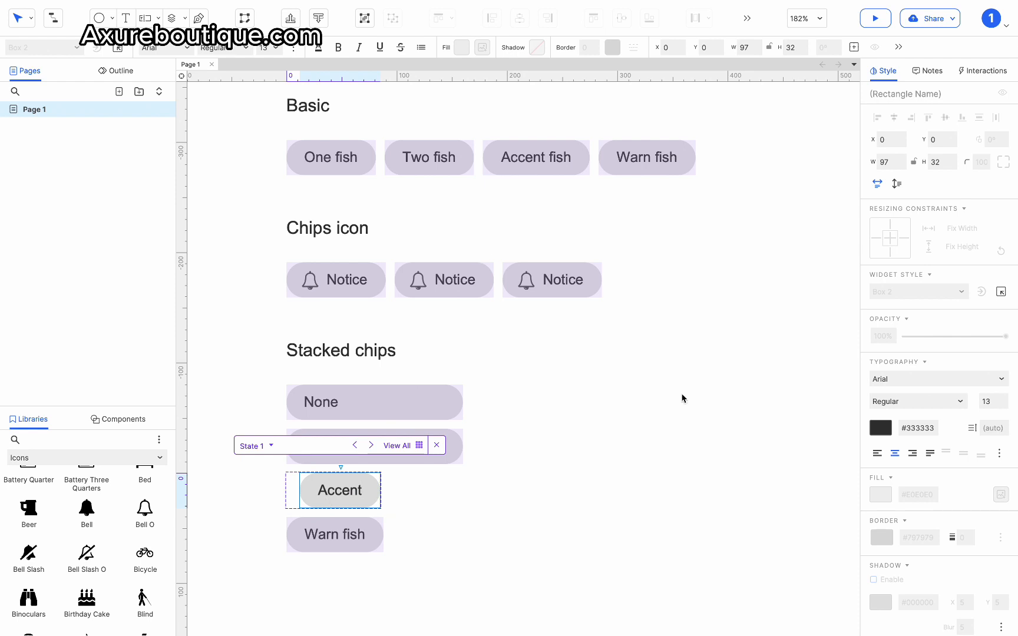
click(878, 453)
click(318, 497)
drag(318, 496, 304, 494)
drag(366, 492, 461, 489)
Step: Left-align the text of the stacked Accent chip's State 2 shape and widen the shape to 160
click(301, 447)
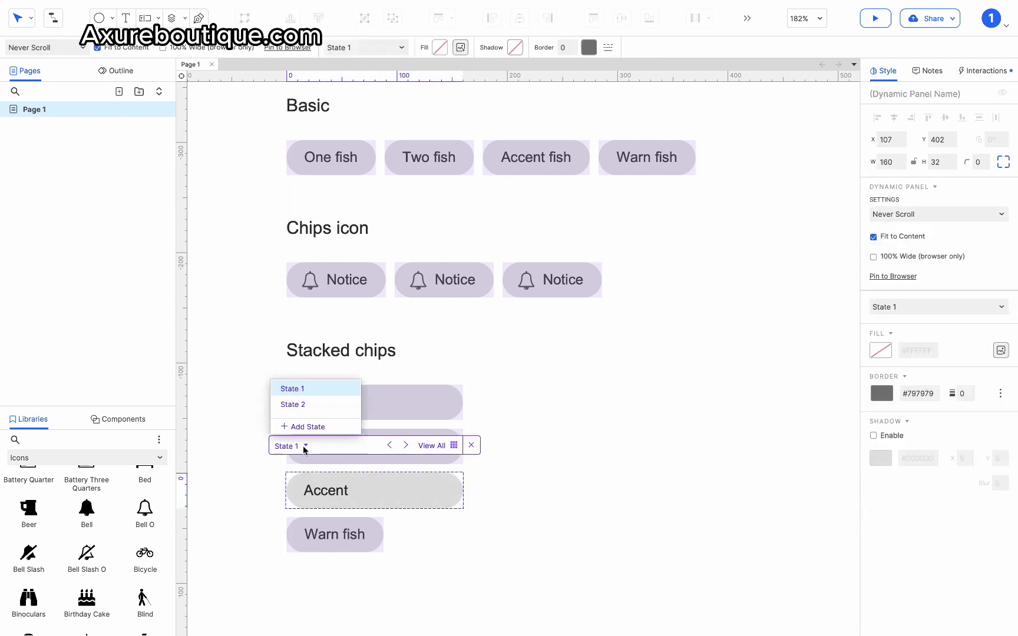
click(302, 405)
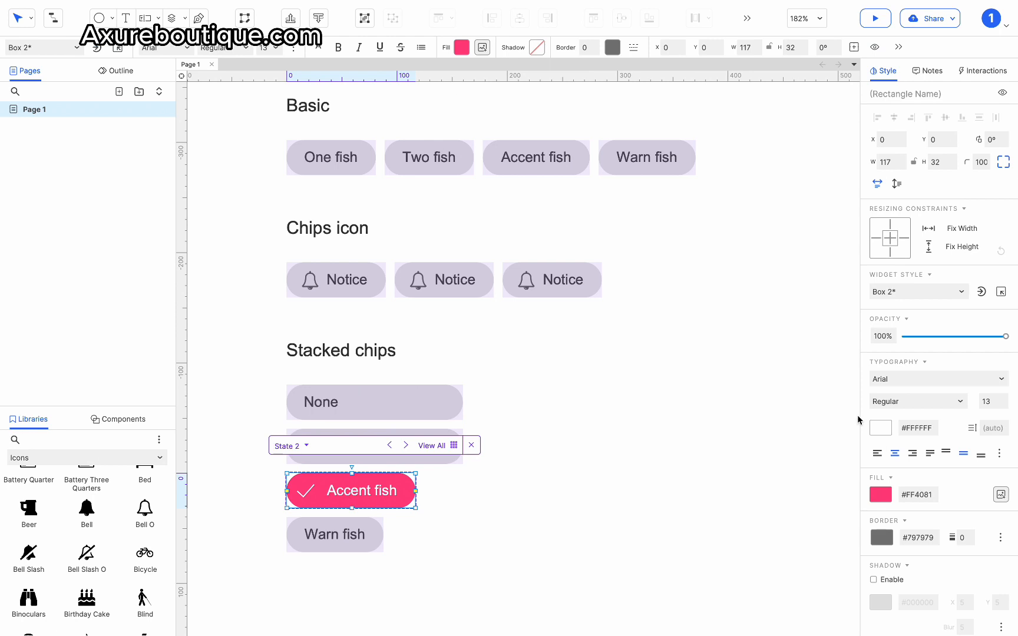
click(877, 454)
drag(415, 490, 463, 490)
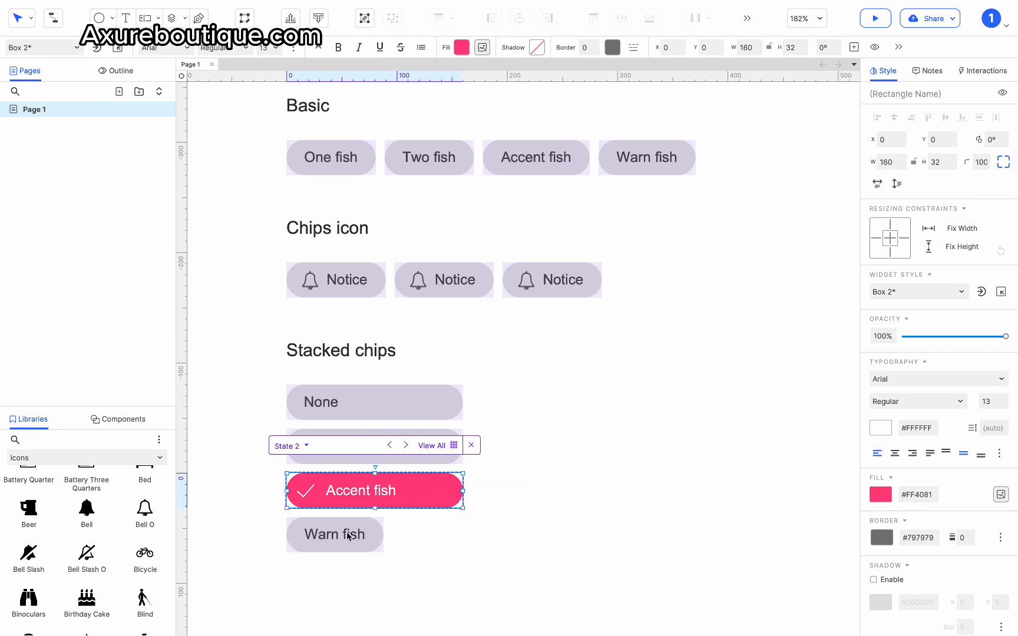
Step: In State 1 of the stacked Warn fish chip, change the text to left-aligned "Warn" and widen the shape to 160
click(348, 535)
double_click(347, 533)
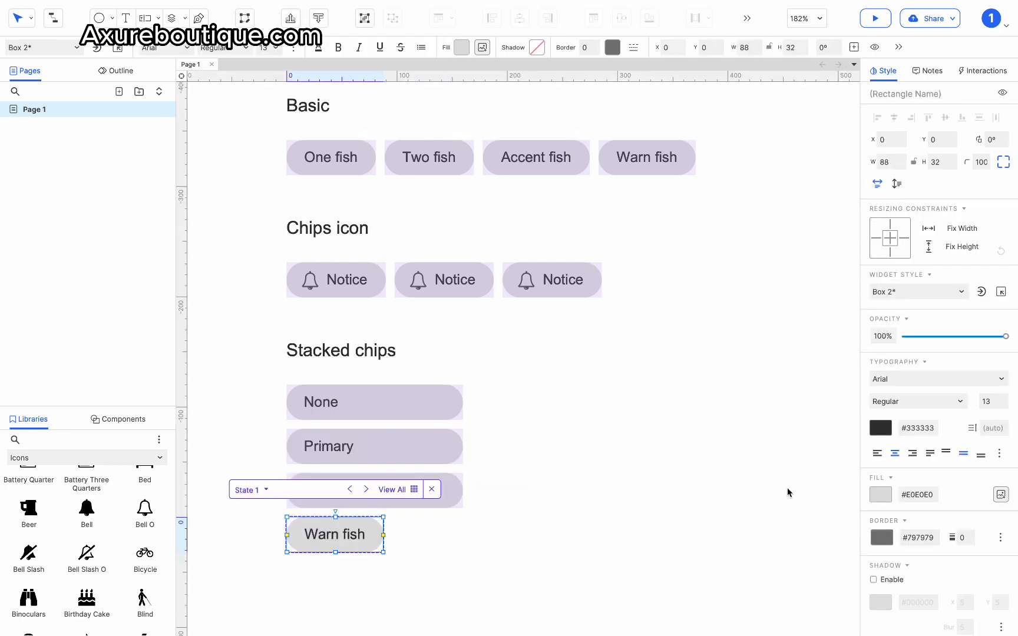
double_click(354, 534)
text(Warn)
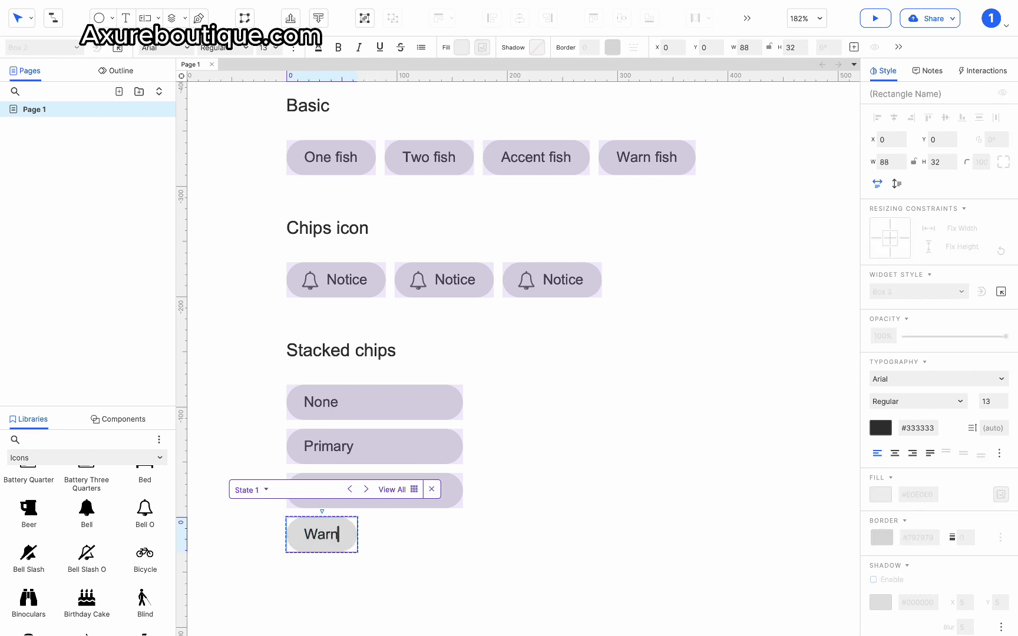
key(Escape)
drag(357, 534, 463, 534)
Step: Left-align the text of the stacked Warn chip's State 2 shape and widen the shape to 160
click(298, 490)
click(300, 449)
click(879, 454)
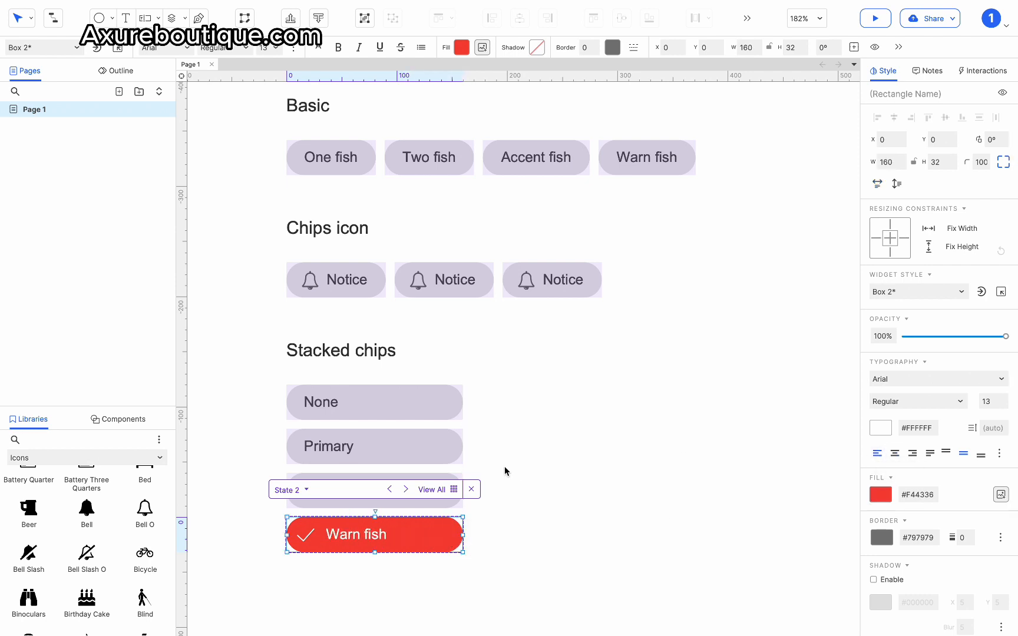
Step: Close the state editing, preview the page in the browser, and toggle all four Basic chips on and off
click(517, 494)
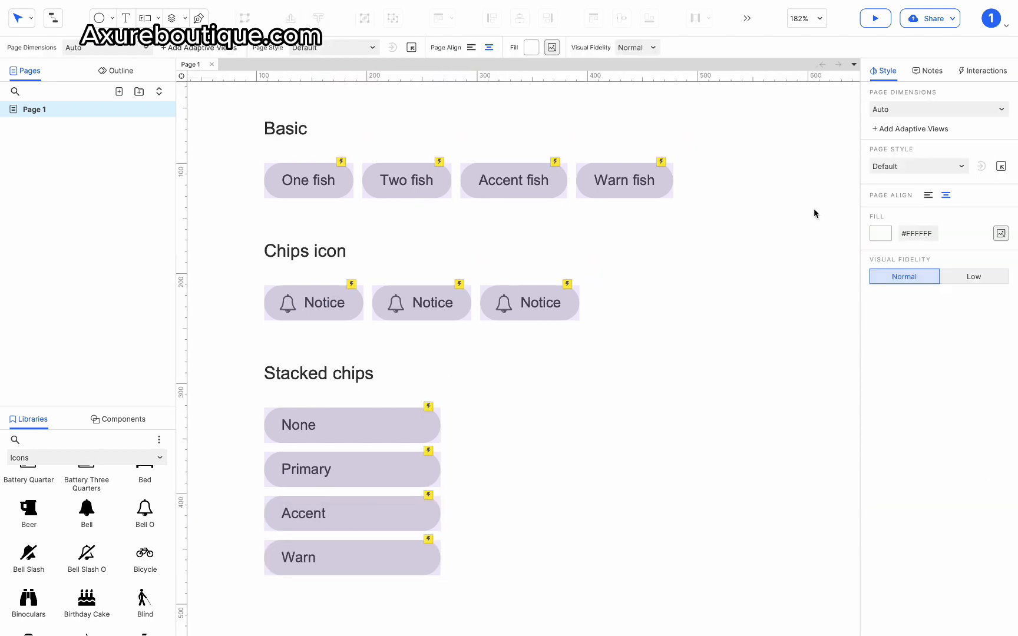
click(877, 20)
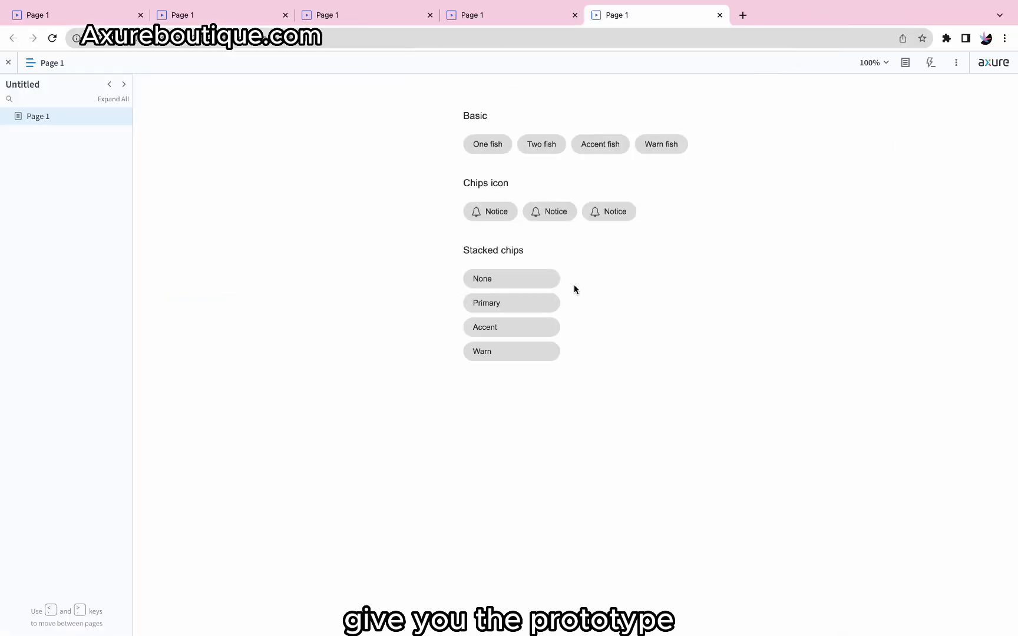
click(493, 148)
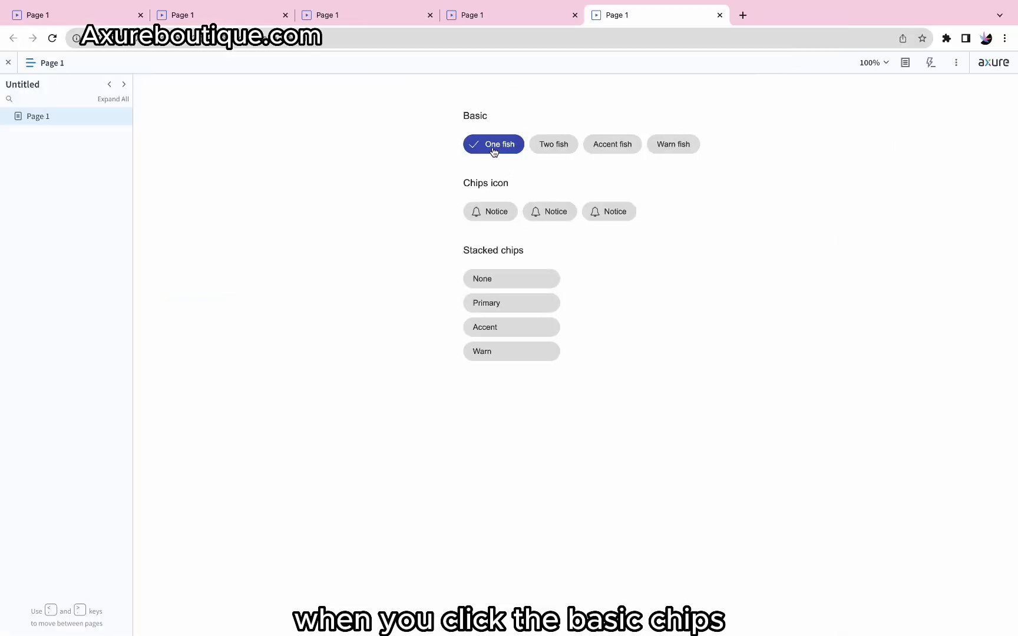
click(547, 150)
click(620, 147)
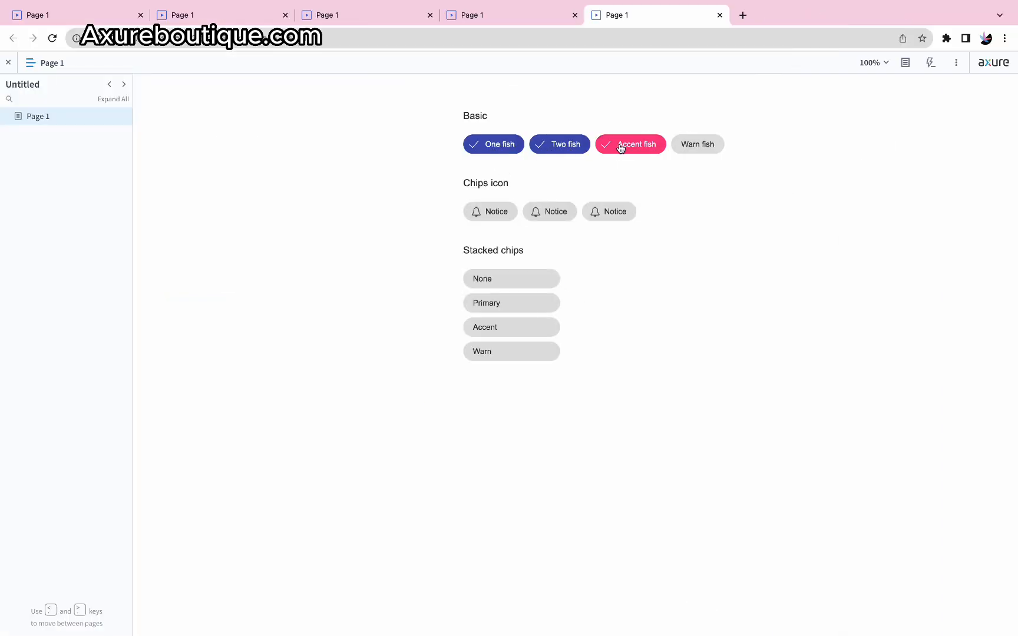
click(686, 147)
click(653, 146)
click(569, 145)
click(485, 150)
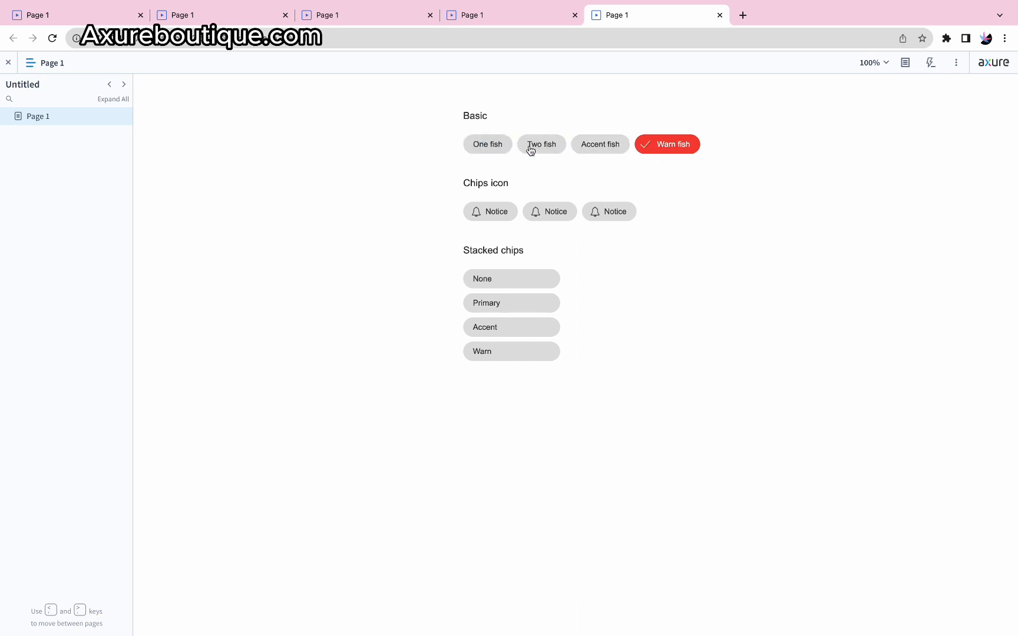
click(639, 149)
Step: Test the second and third Notice icon chips in the preview and toggle the None, Primary, Accent and Warn stacked chips on and off
click(538, 214)
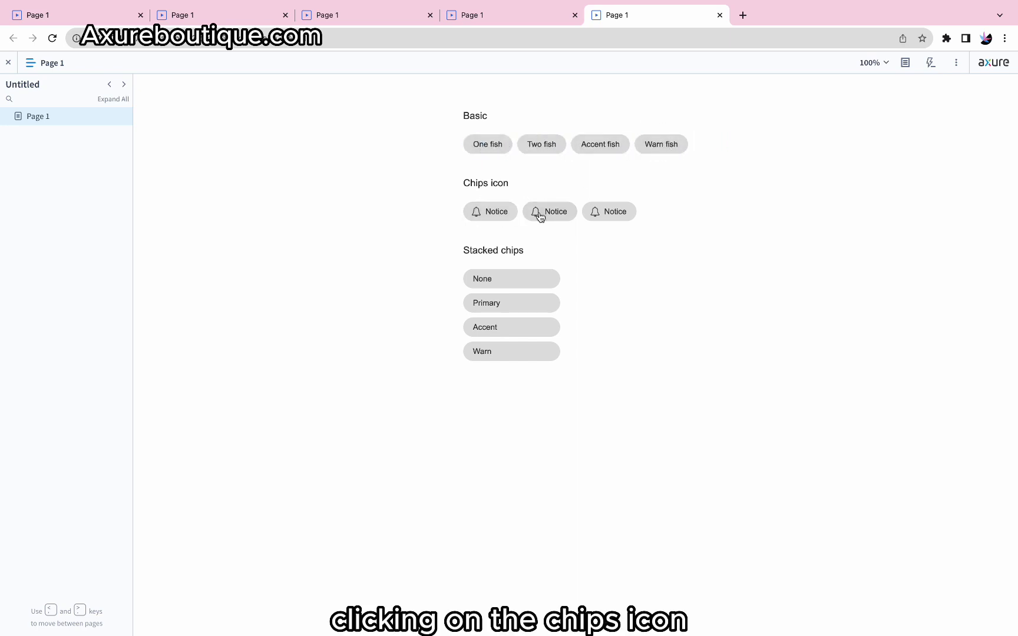
click(609, 212)
click(507, 286)
click(501, 306)
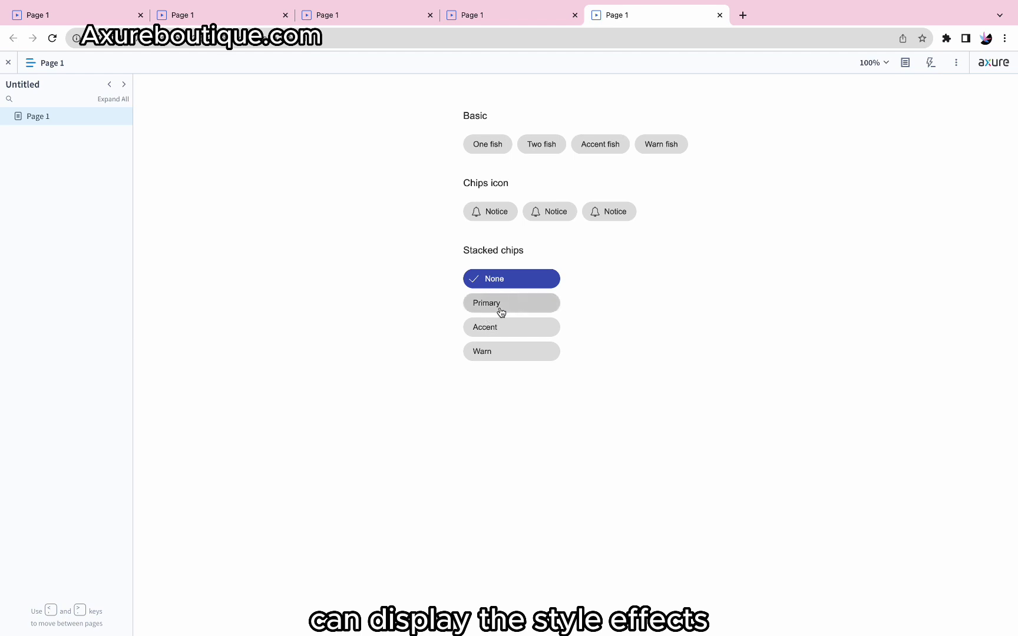
click(499, 330)
click(501, 353)
click(501, 354)
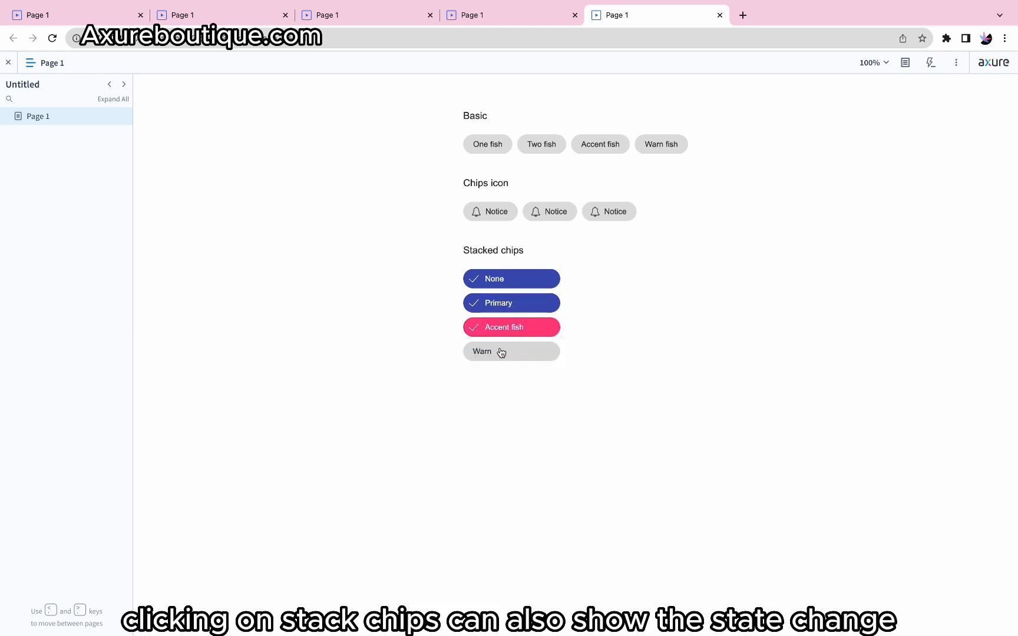
click(505, 330)
click(505, 304)
click(504, 281)
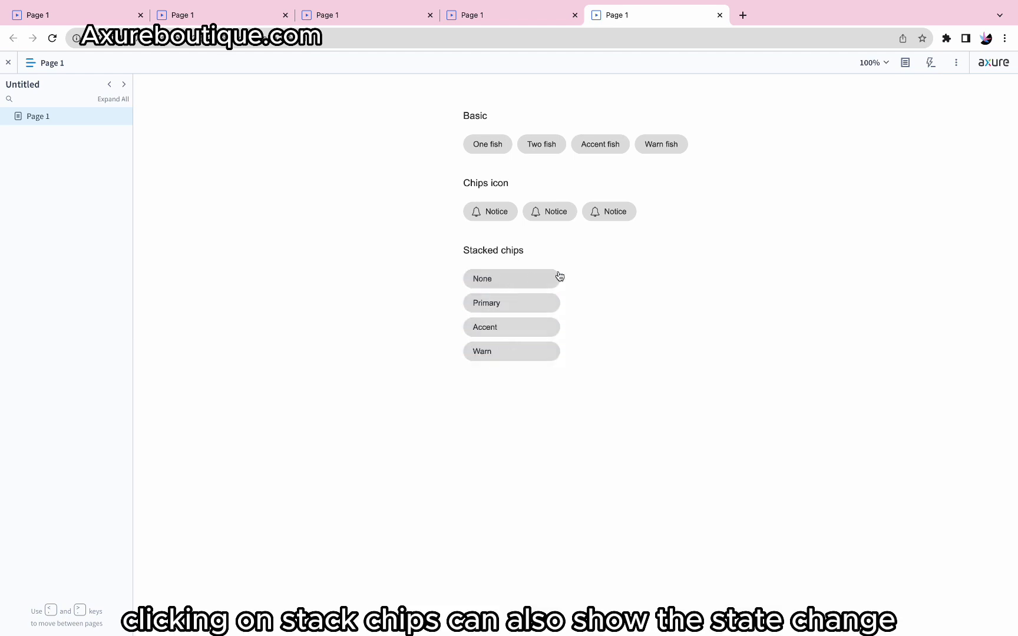